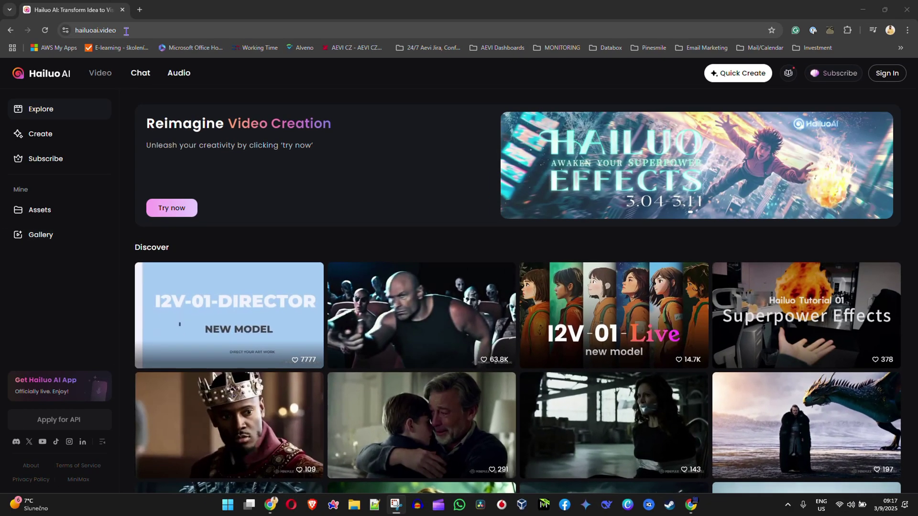
Search the web for "hailuo ai" in a new tab, open the hailuoai.video site and close the surplus tab.
left_click(139, 9)
type("ha")
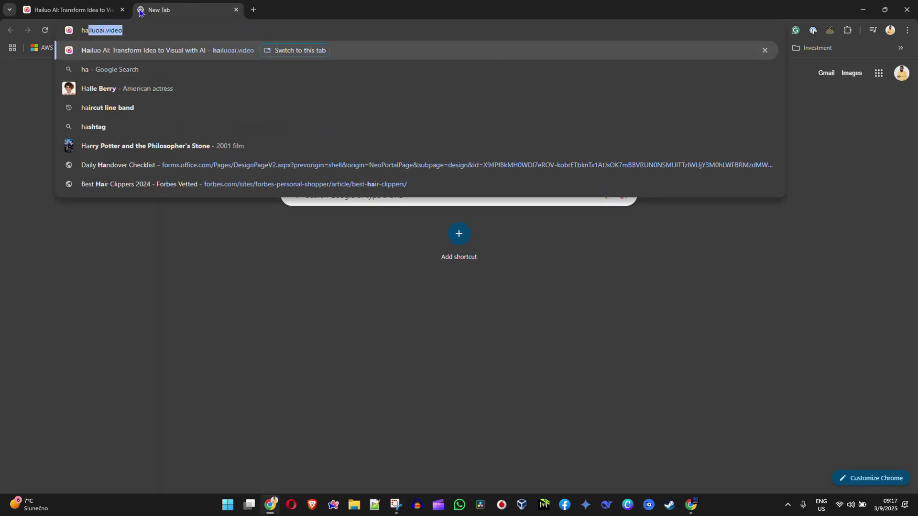
type("iluo ai")
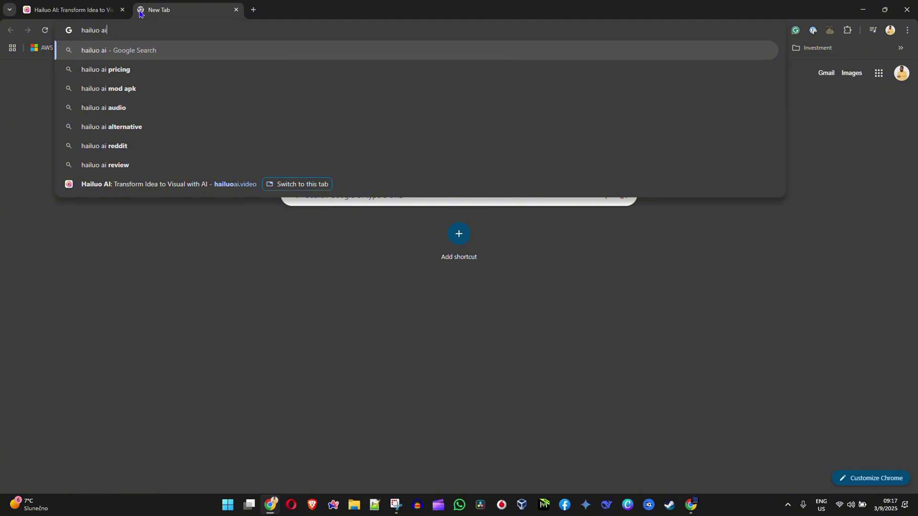
key("Return")
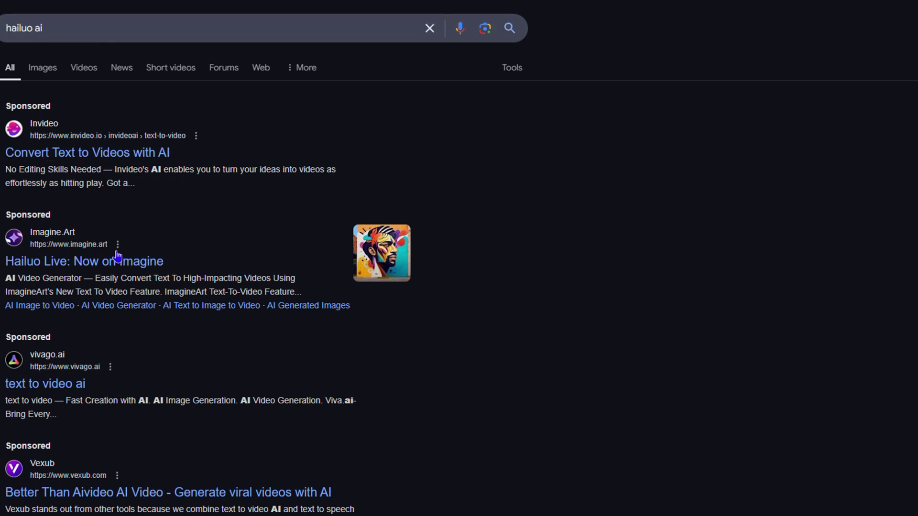
scroll(117, 257, "down", 5)
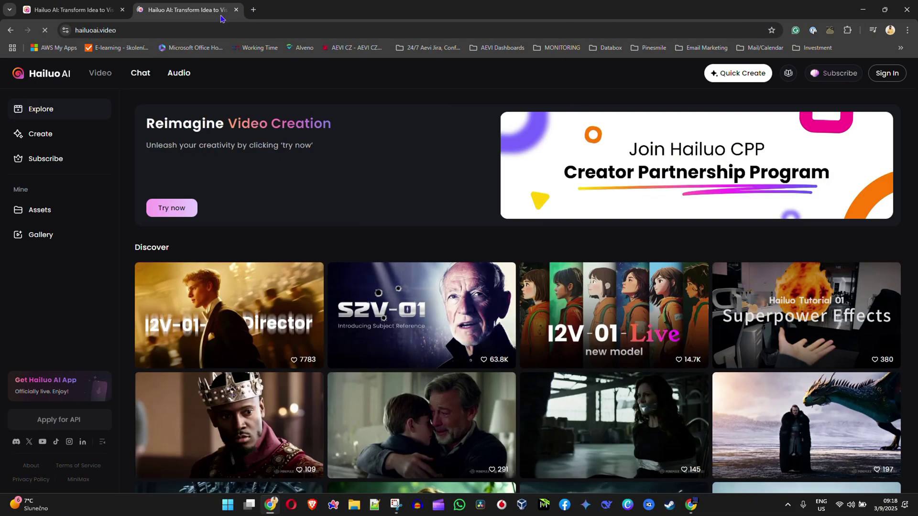
key("ctrl+w")
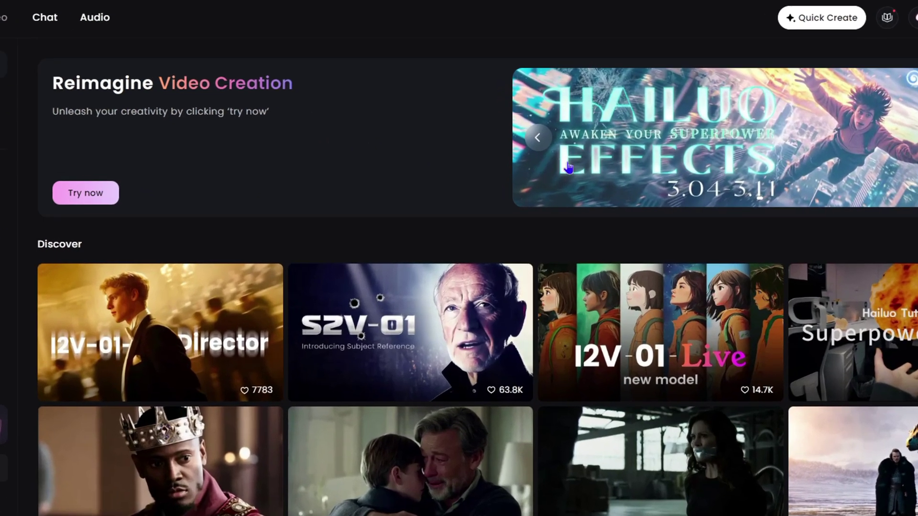
Browse the sample videos in the Discover gallery on the Hailuo AI home page.
mouse_move(528, 179)
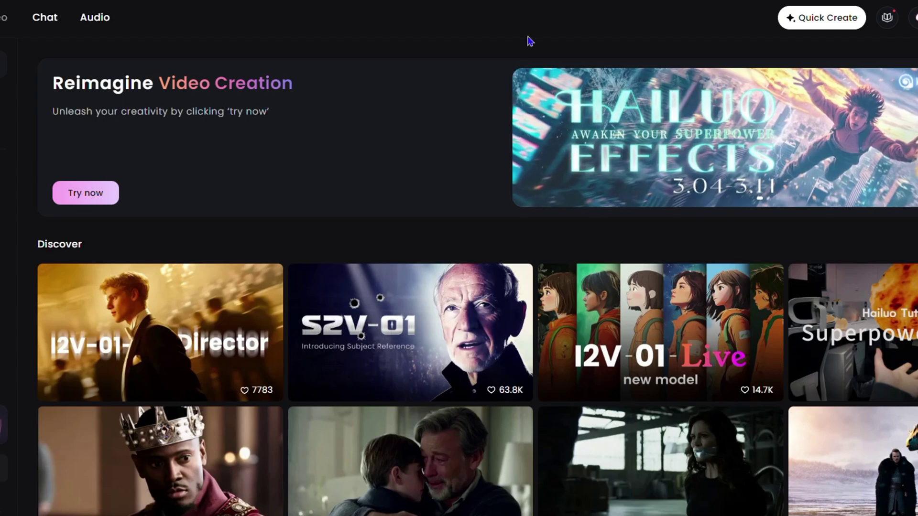
mouse_move(48, 392)
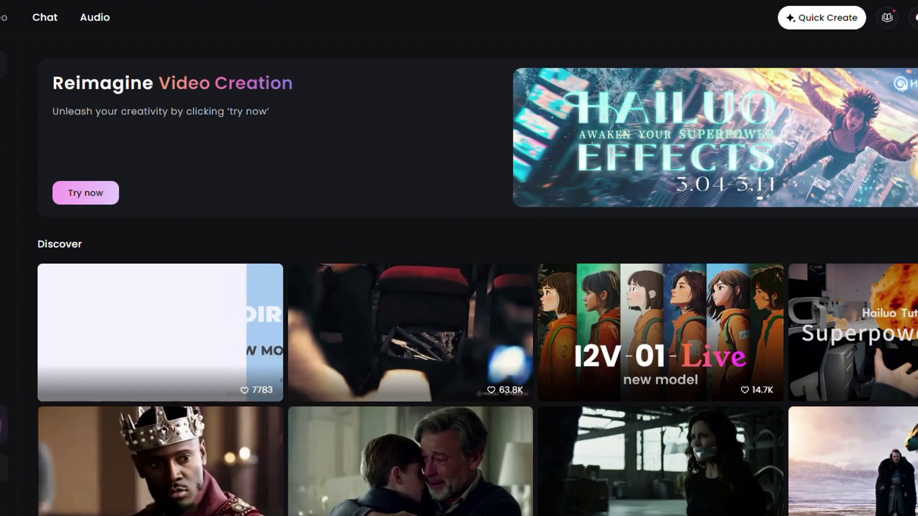
scroll(437, 433, "down", 10)
scroll(436, 433, "down", 10)
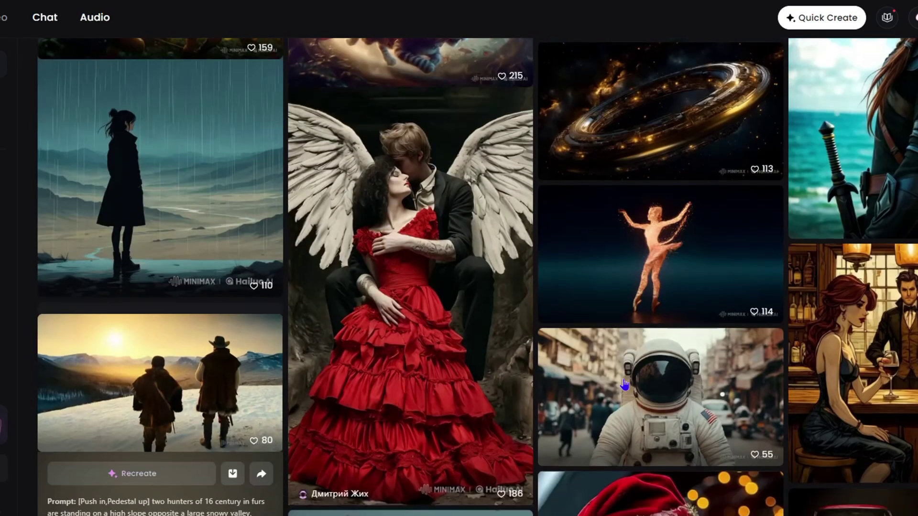
scroll(721, 292, "up", 8)
scroll(721, 293, "up", 10)
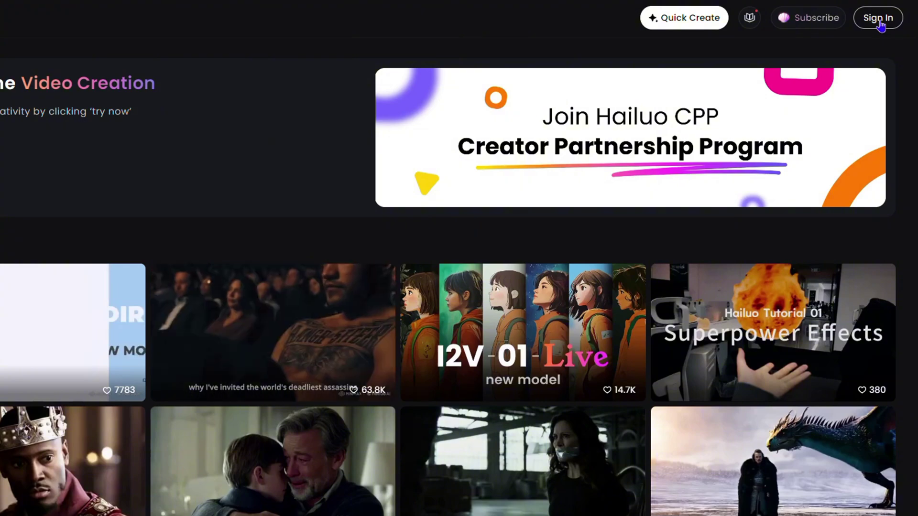
Sign in to Hailuo AI with a Google account and dismiss the Latest Updates announcement.
left_click(879, 19)
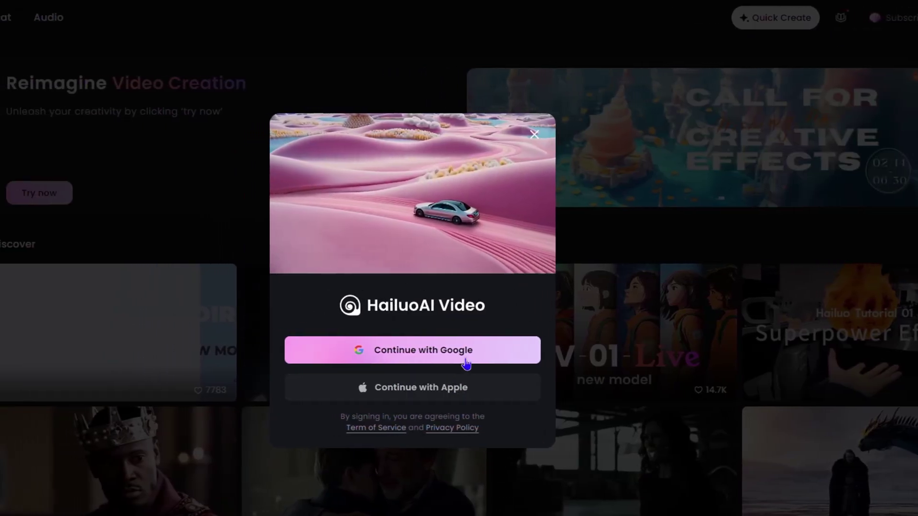
left_click(500, 362)
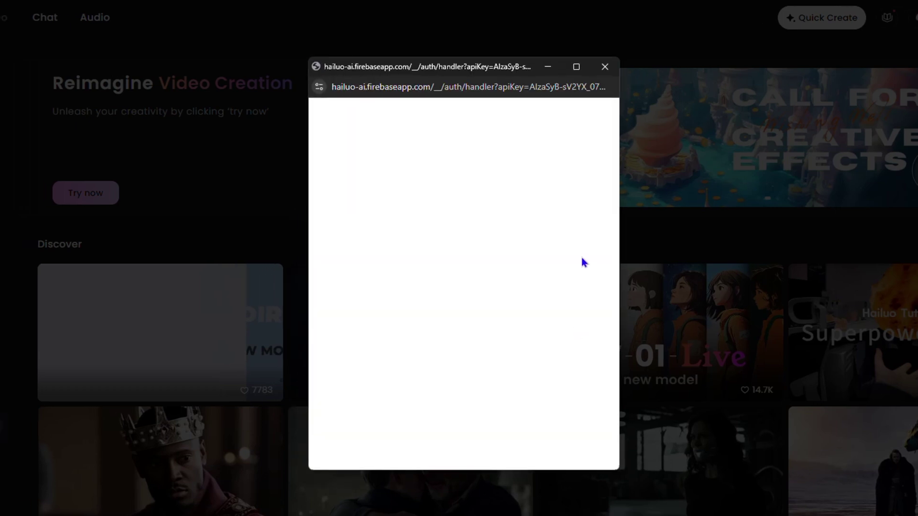
left_click(526, 248)
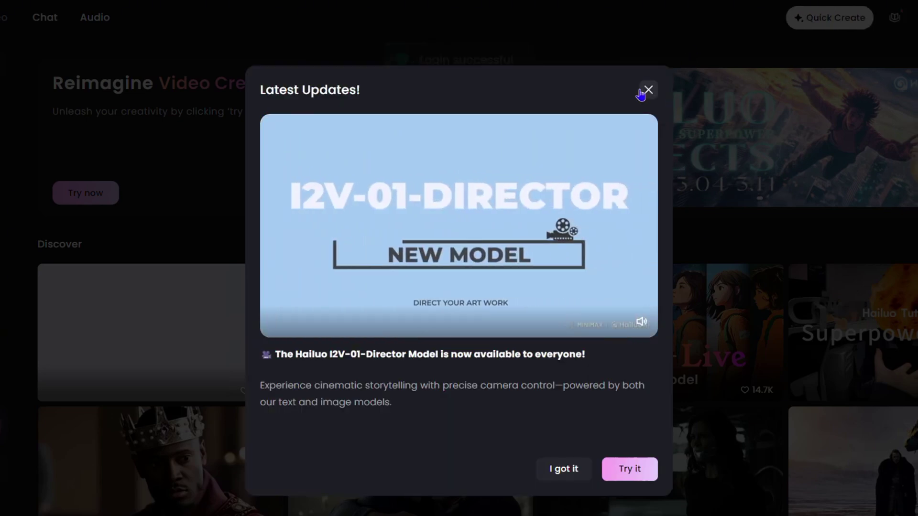
left_click(646, 92)
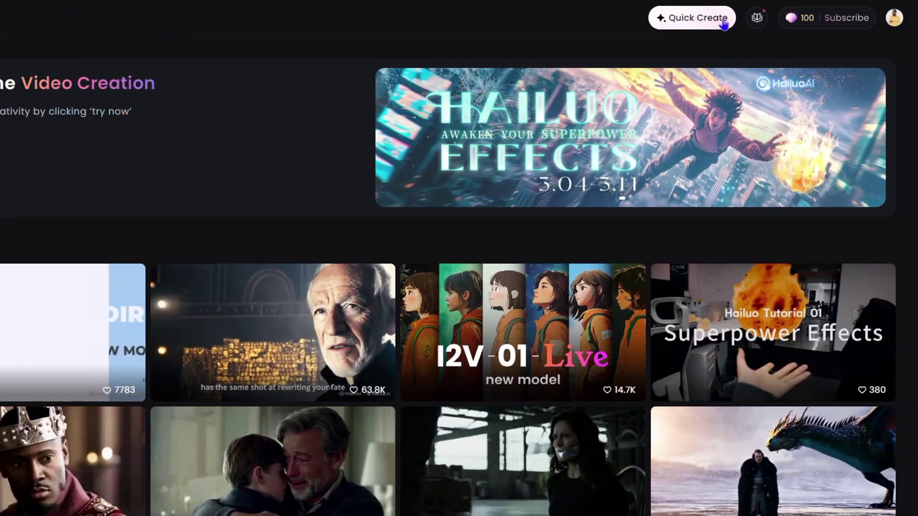
Open the Hailuo AI tutorial and review its contents list and the facial photo specifications for the Subject Reference Model.
left_click(756, 19)
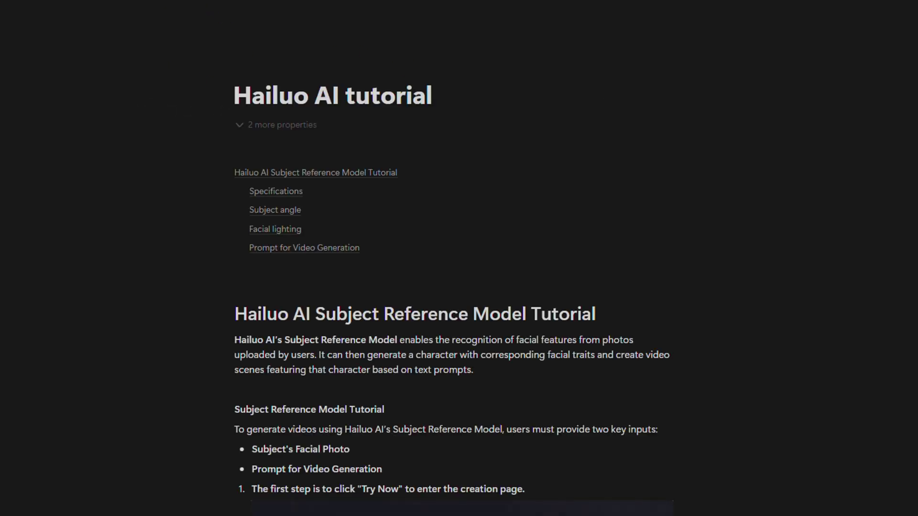
scroll(574, 186, "down", 5)
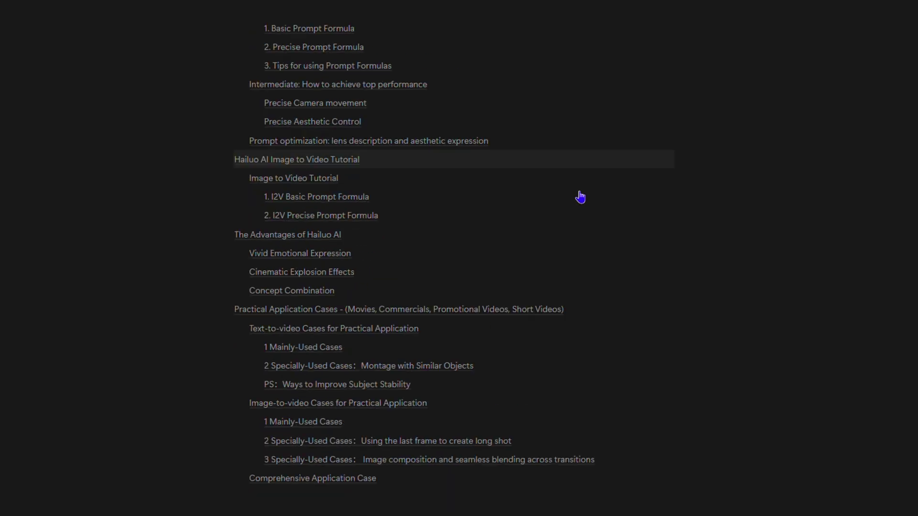
scroll(588, 195, "down", 5)
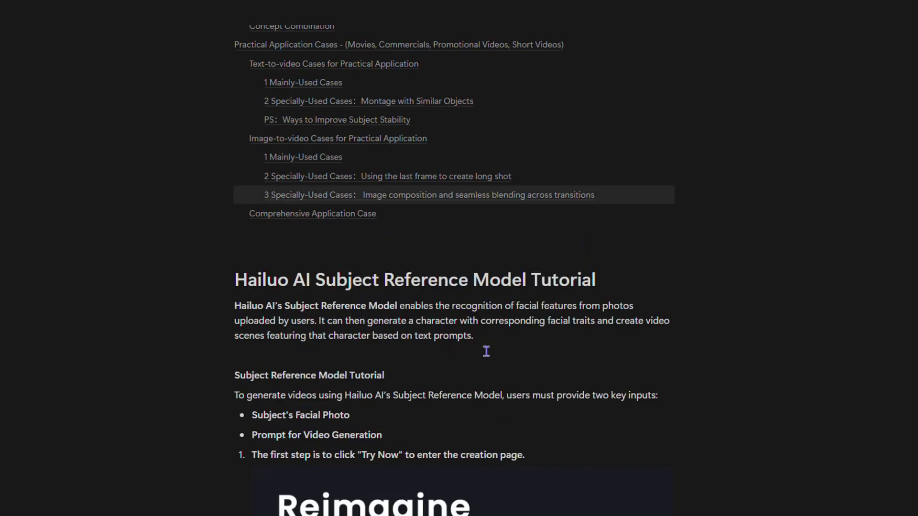
scroll(519, 353, "down", 15)
scroll(645, 242, "up", 5)
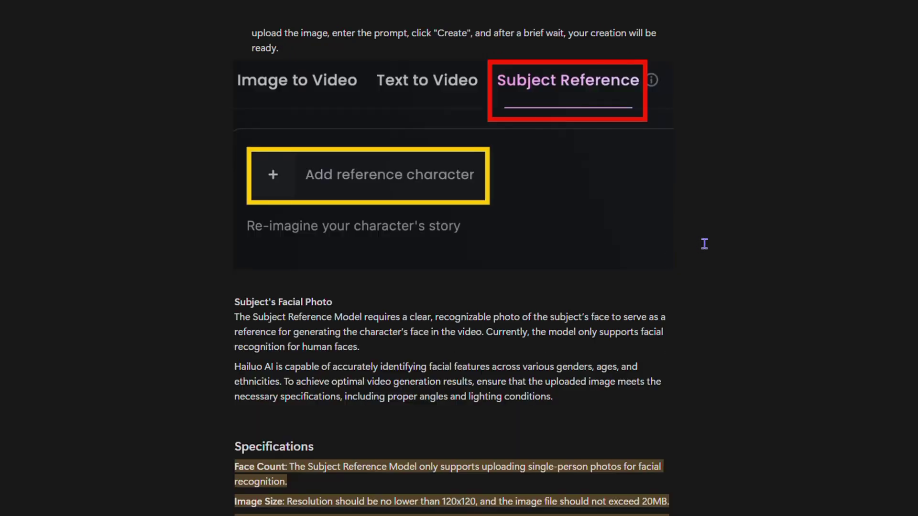
scroll(671, 258, "down", 1)
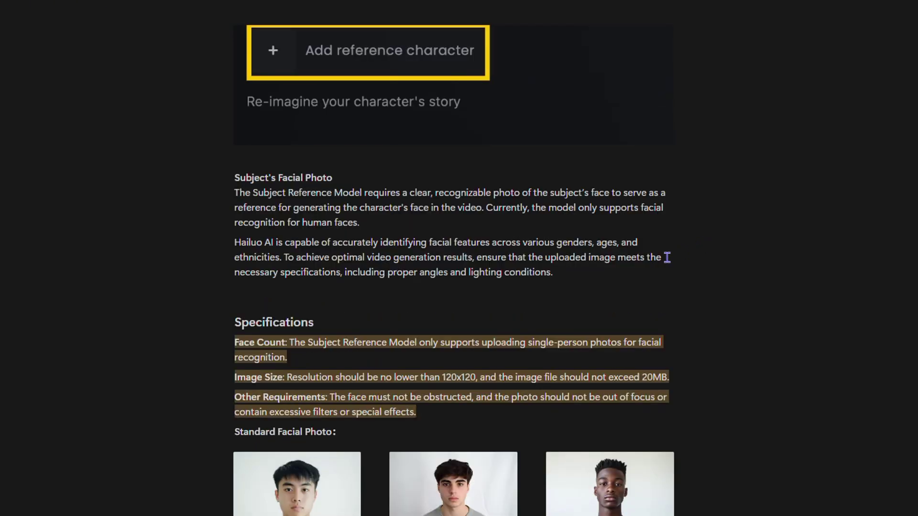
scroll(670, 274, "down", 10)
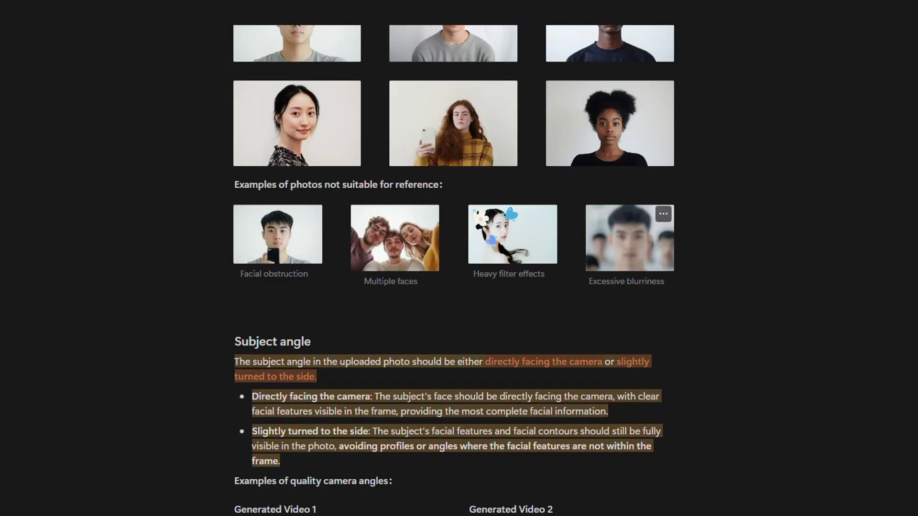
scroll(676, 177, "down", 1)
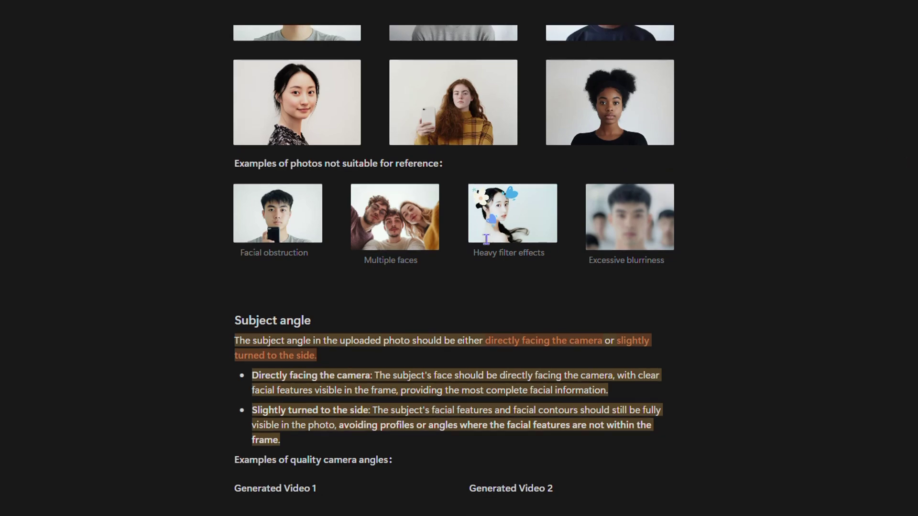
scroll(248, 190, "up", 12)
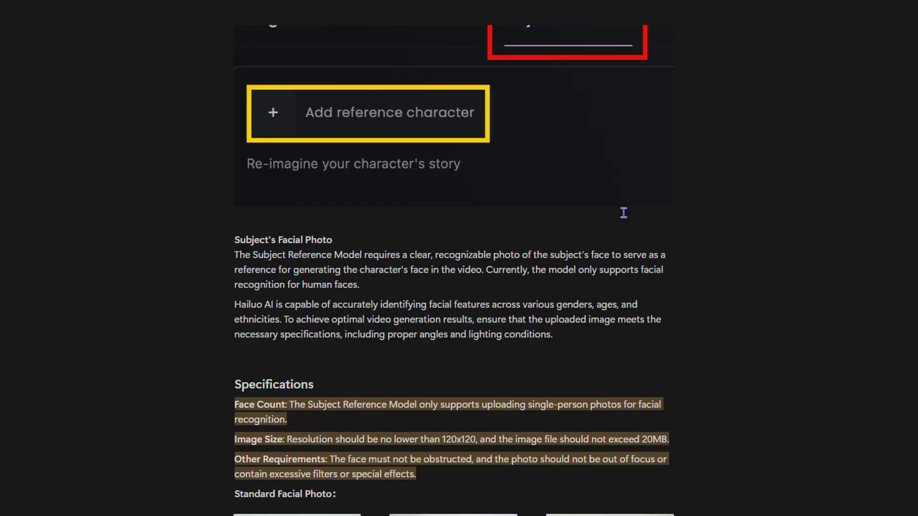
Examine the tutorial's examples for subject angle, facial lighting and prompts with multiple subjects.
scroll(623, 213, "down", 20)
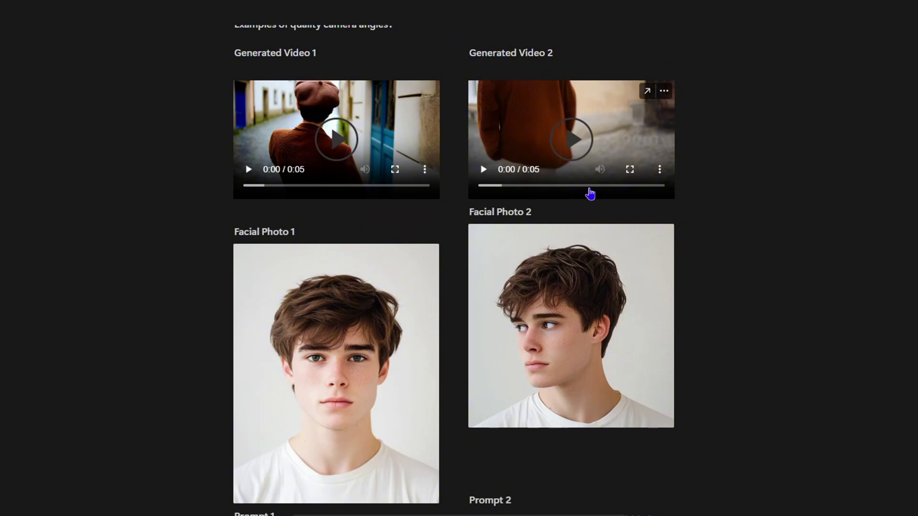
scroll(774, 197, "down", 8)
scroll(718, 195, "down", 10)
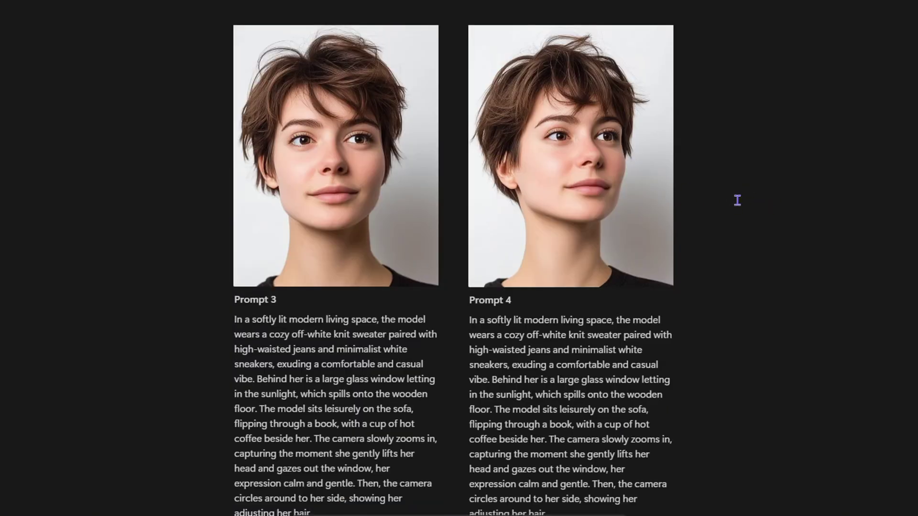
scroll(737, 201, "down", 20)
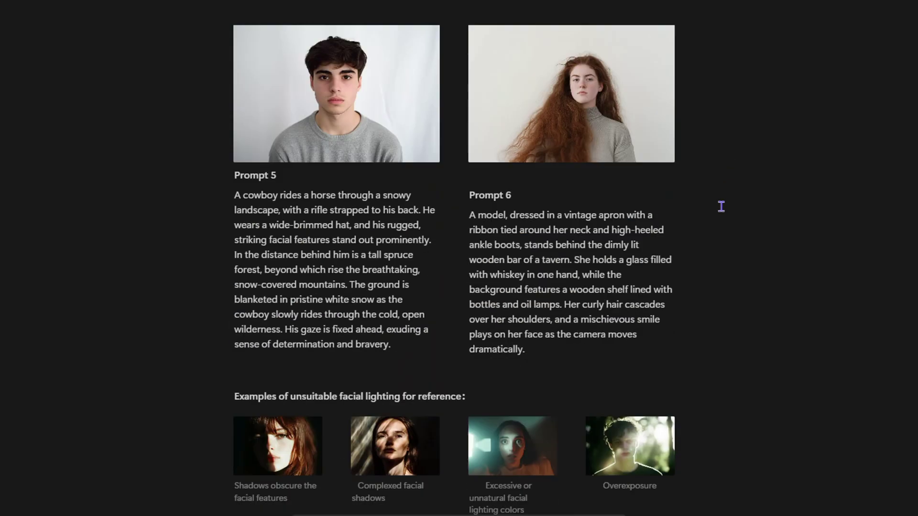
scroll(732, 209, "down", 8)
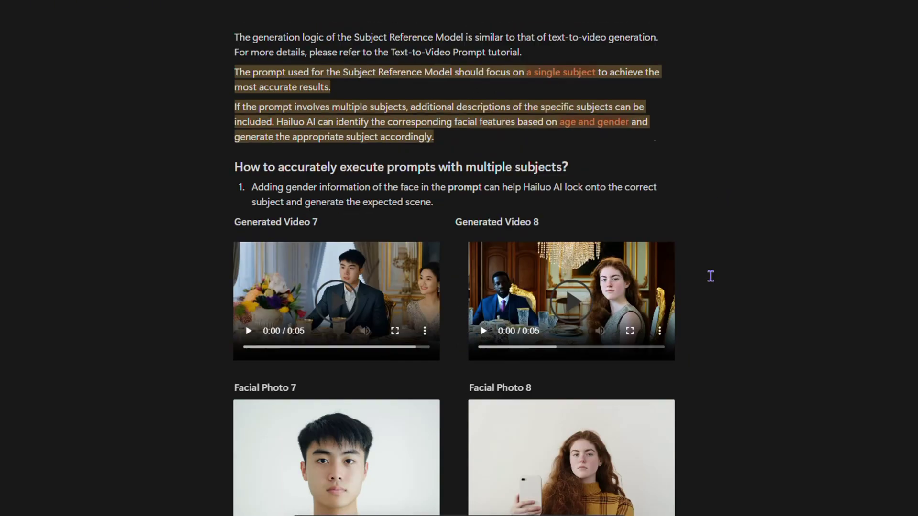
scroll(711, 263, "down", 20)
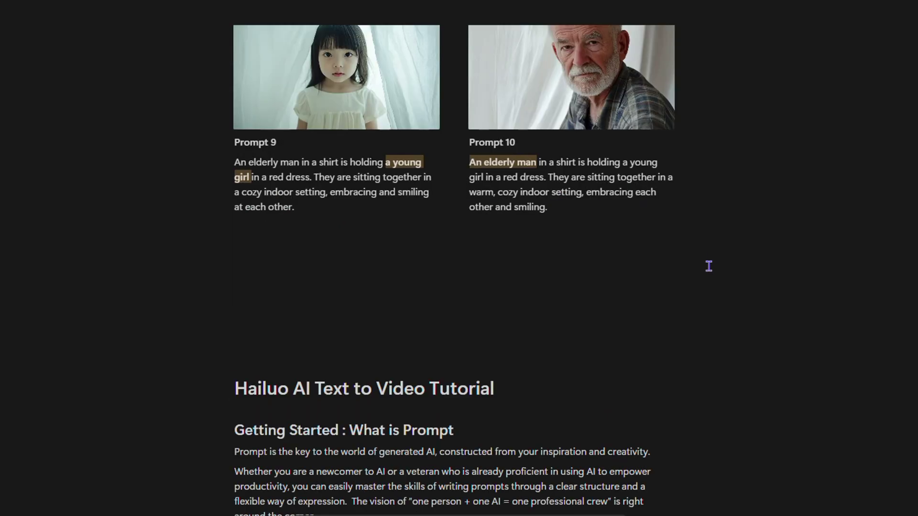
Review the Text to Video tutorial's prompt formulas, camera movement, aesthetic control and prompt optimization examples.
scroll(703, 253, "down", 4)
scroll(701, 239, "up", 7)
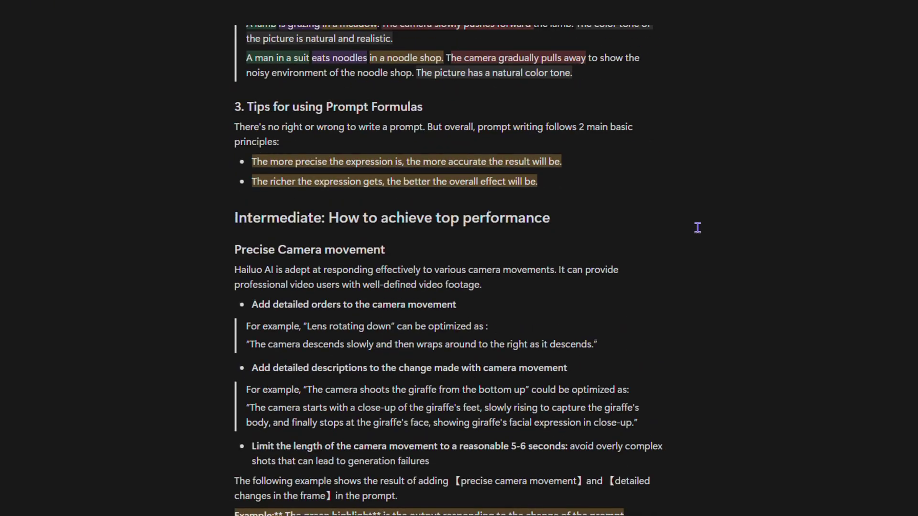
scroll(703, 237, "down", 20)
scroll(705, 234, "down", 8)
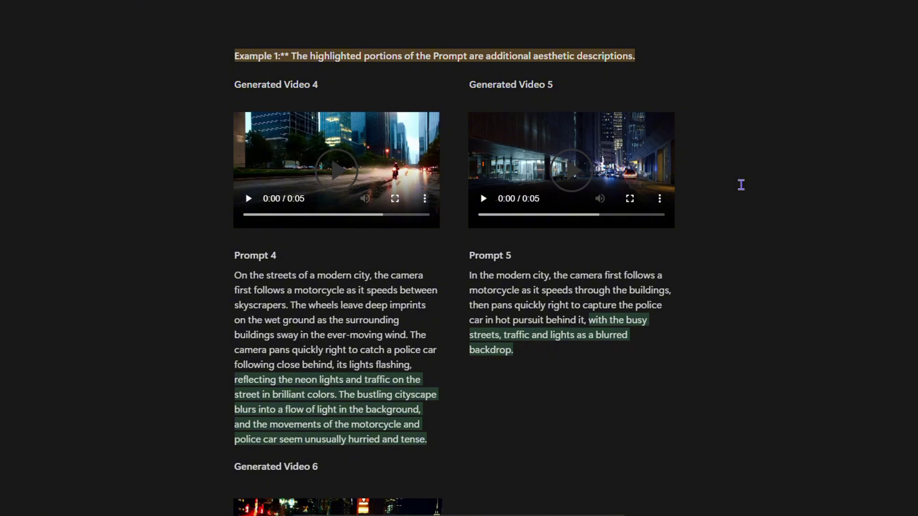
scroll(740, 185, "down", 20)
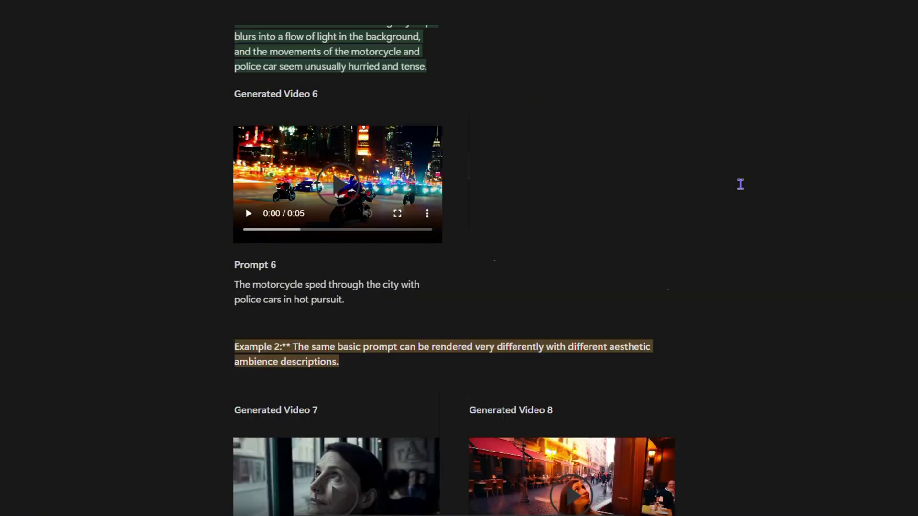
scroll(717, 173, "down", 20)
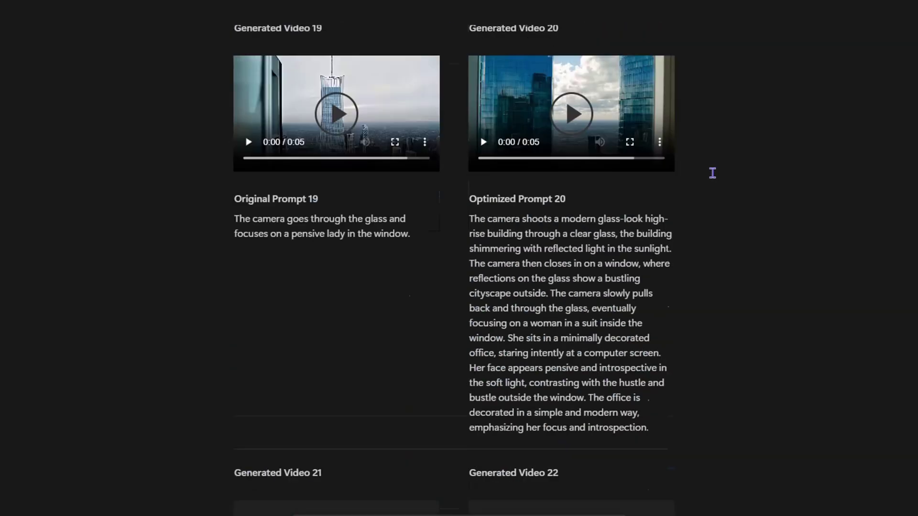
scroll(703, 176, "down", 20)
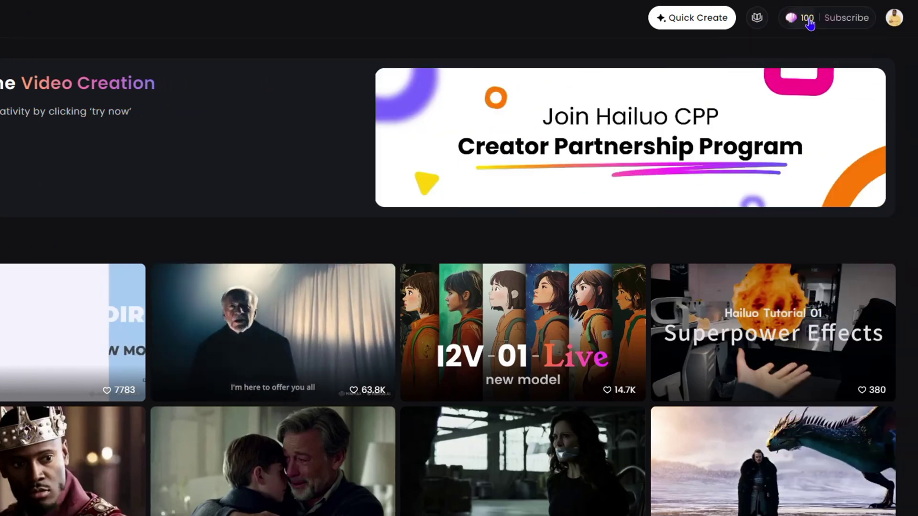
View the account details under Manage Account from the profile menu, and close the dialog.
mouse_move(805, 23)
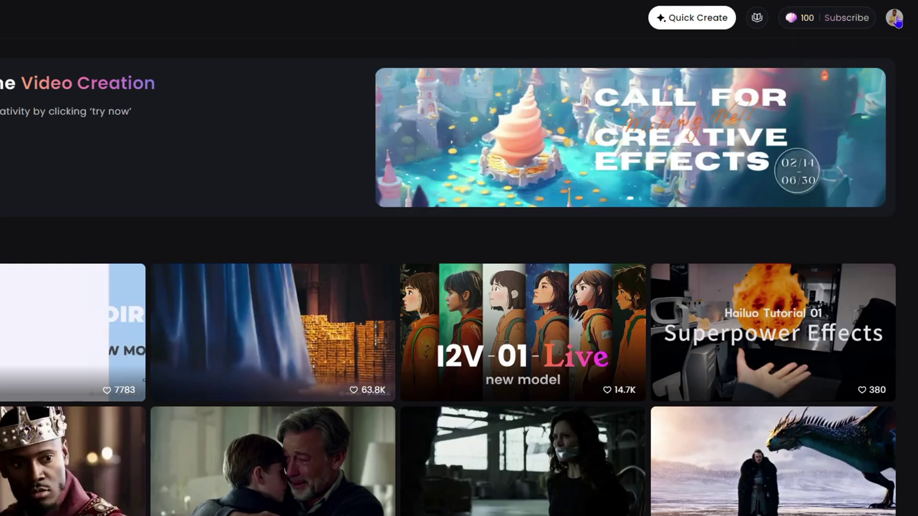
mouse_move(895, 22)
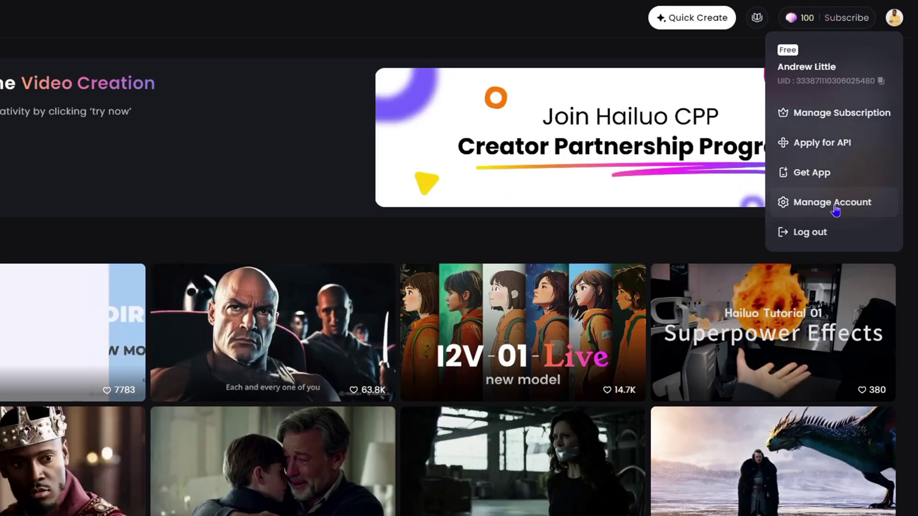
left_click(821, 211)
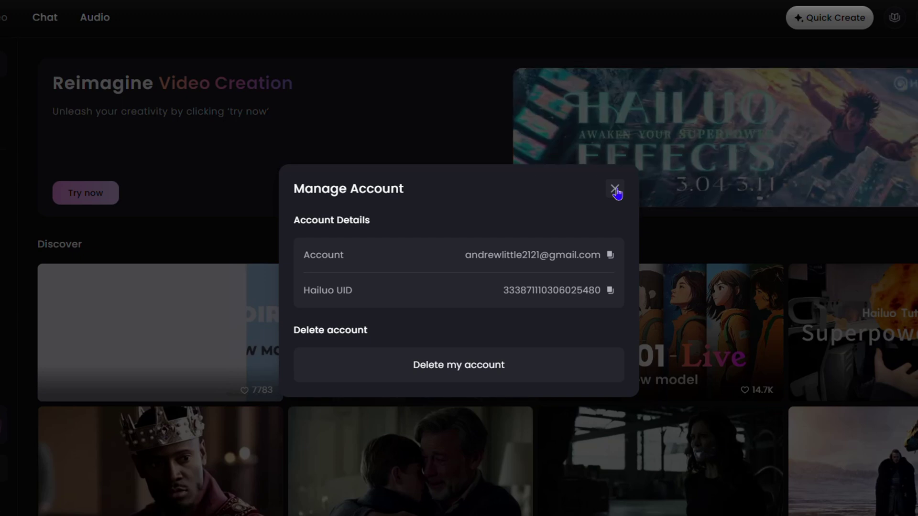
left_click(614, 189)
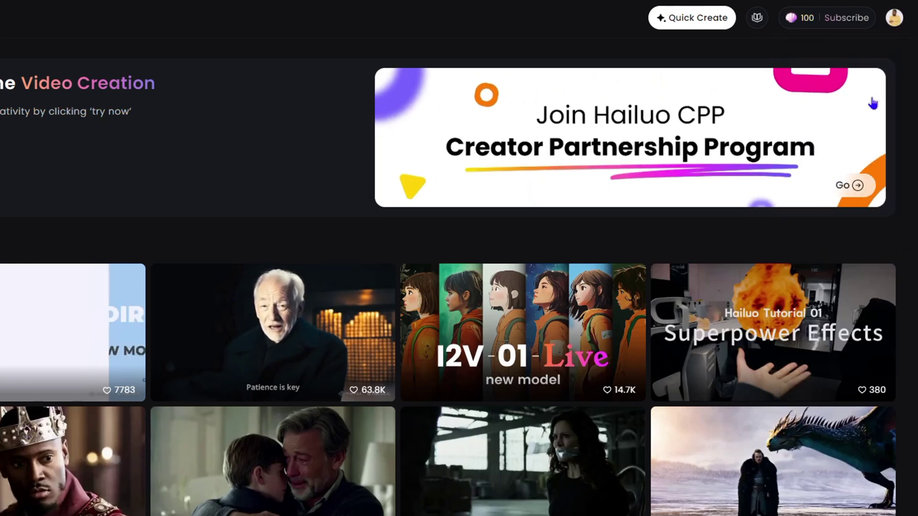
Review the account deletion conditions under Manage Account without confirming the deletion, and close both dialogs.
mouse_move(894, 19)
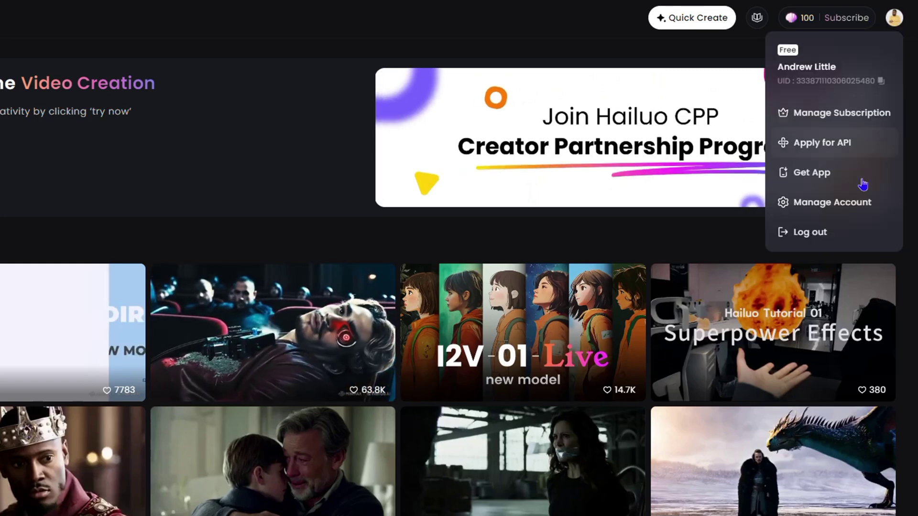
left_click(837, 204)
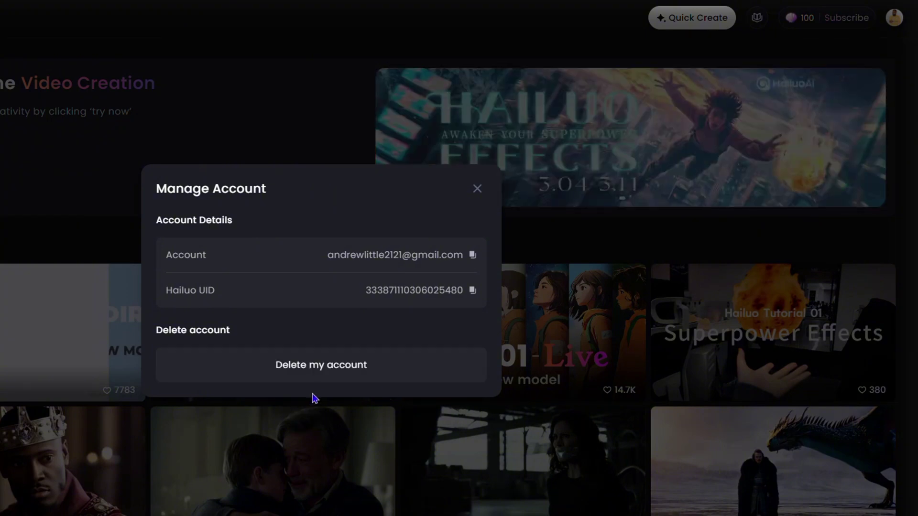
left_click(330, 374)
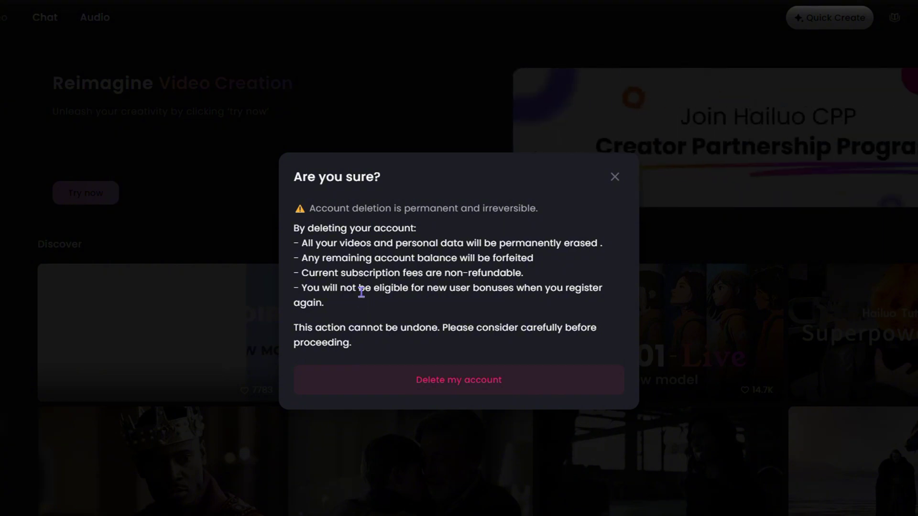
left_click(615, 178)
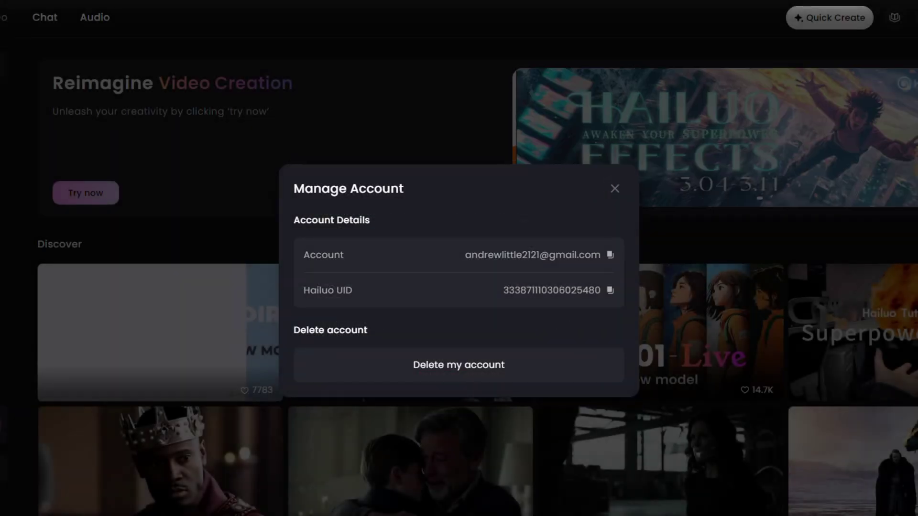
left_click(617, 190)
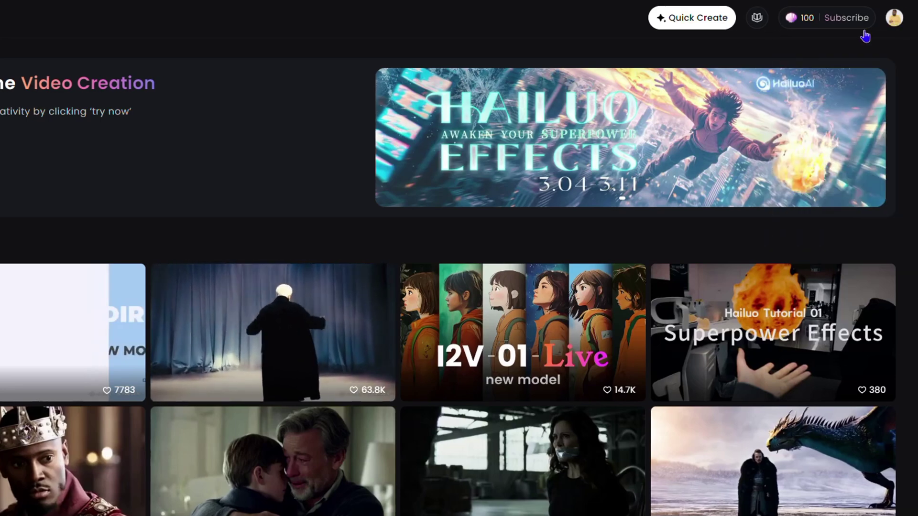
View the Hailuo Video for Mobile page through the profile's Get App option, and return to the Hailuo home page.
mouse_move(893, 18)
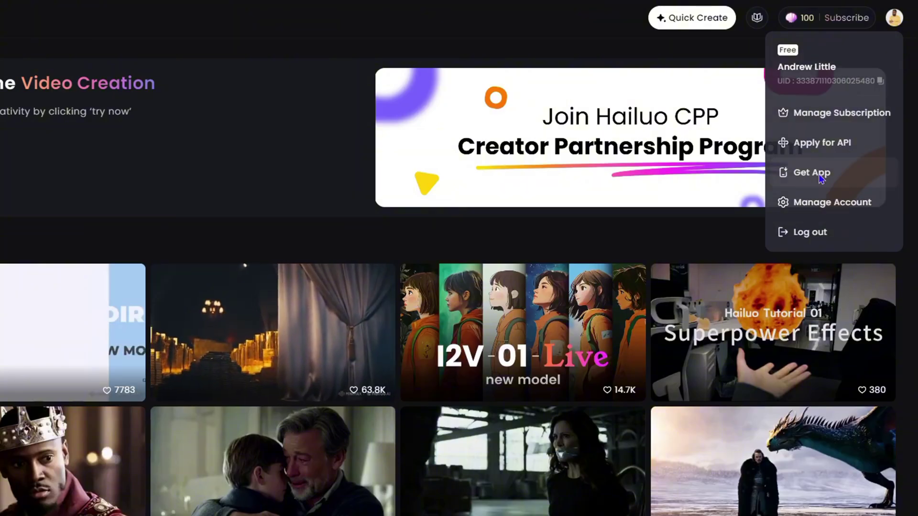
left_click(819, 174)
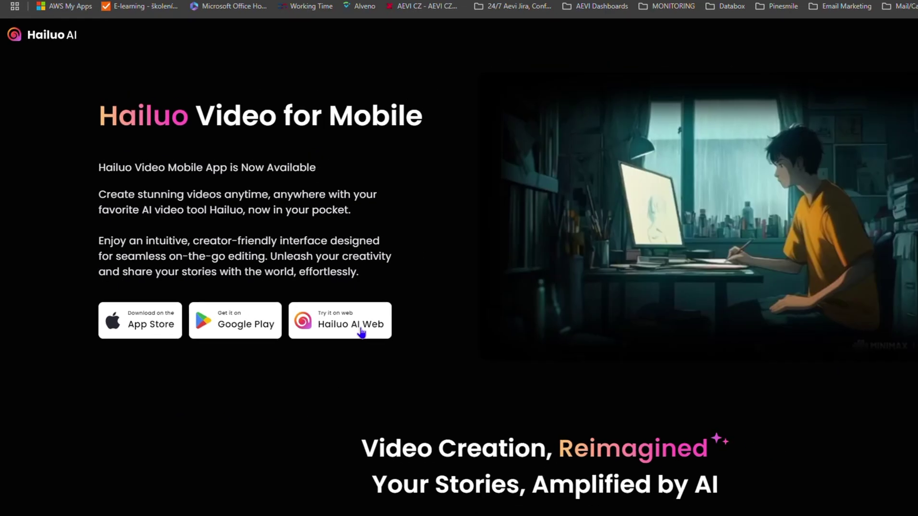
left_click(10, 30)
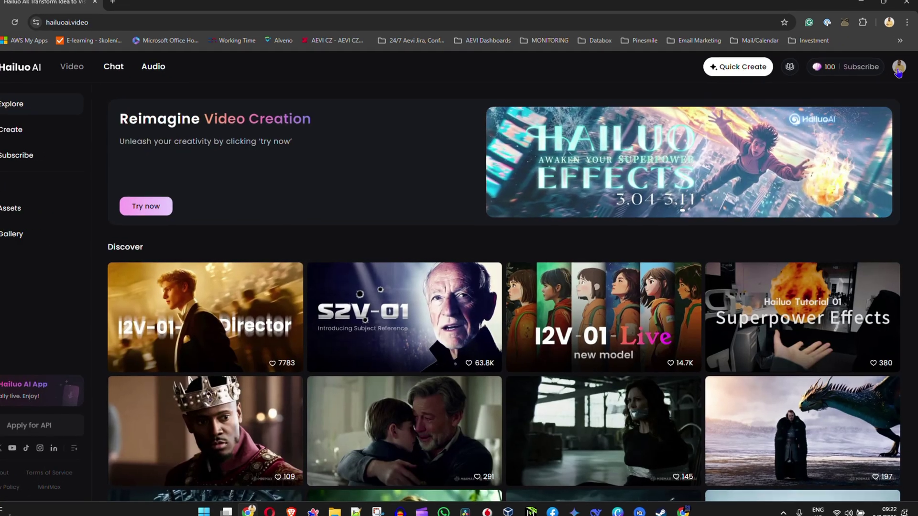
Open the MiniMax API documentation from the profile's Apply for API option, dismiss the Director model announcement and review the Video Generation reference.
left_click(899, 73)
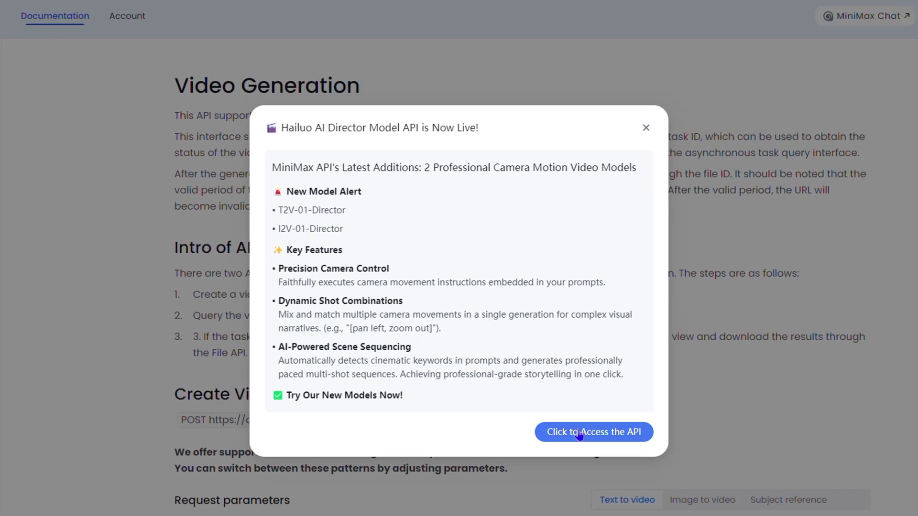
left_click(611, 435)
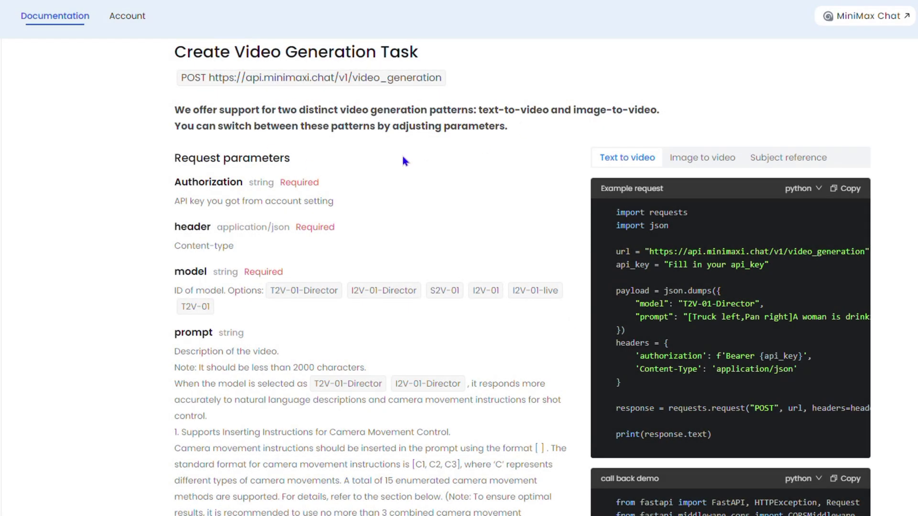
scroll(403, 159, "down", 15)
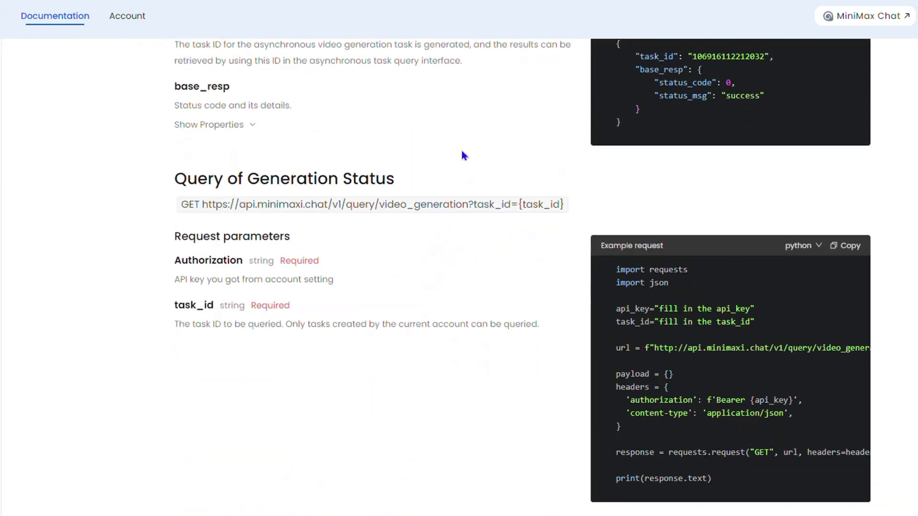
scroll(459, 151, "down", 20)
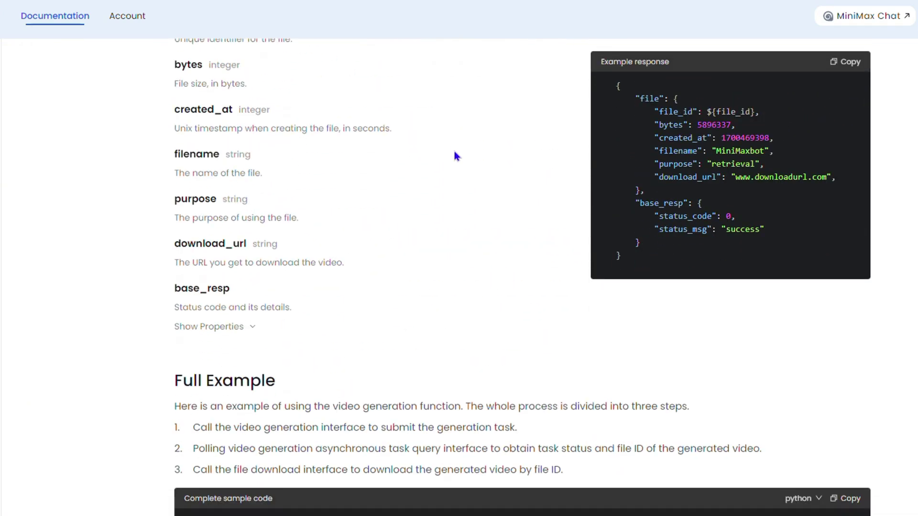
scroll(468, 150, "down", 12)
scroll(348, 149, "up", 15)
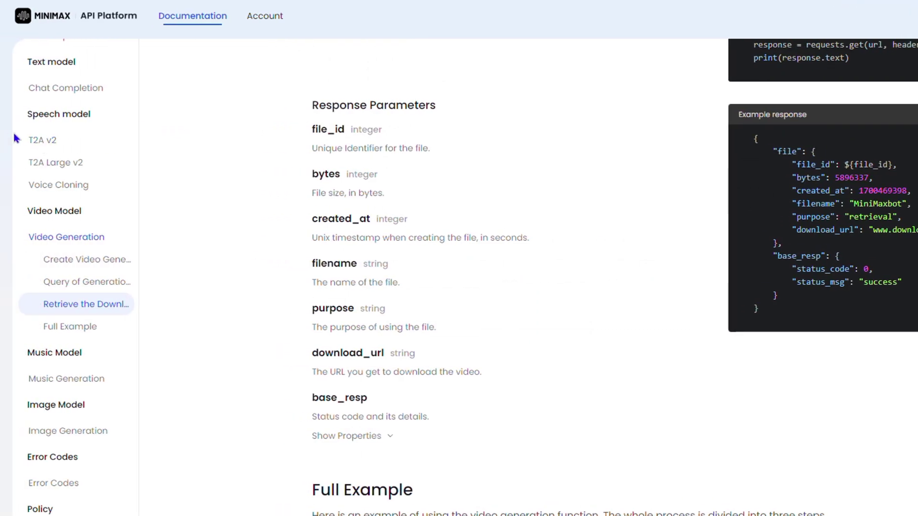
Examine the T2A v2 speech model documentation, including its introduction, supported models, interface parameters and sample code.
left_click(40, 146)
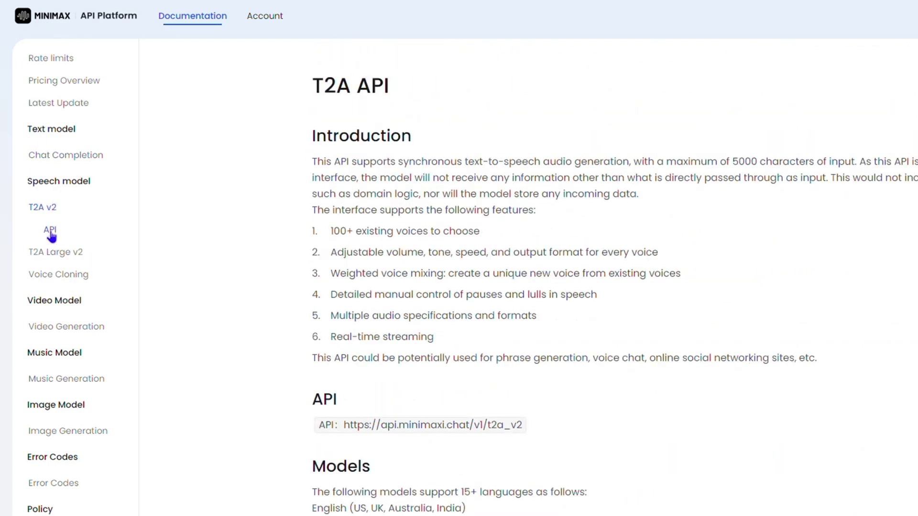
left_click(50, 230)
scroll(52, 235, "down", 2)
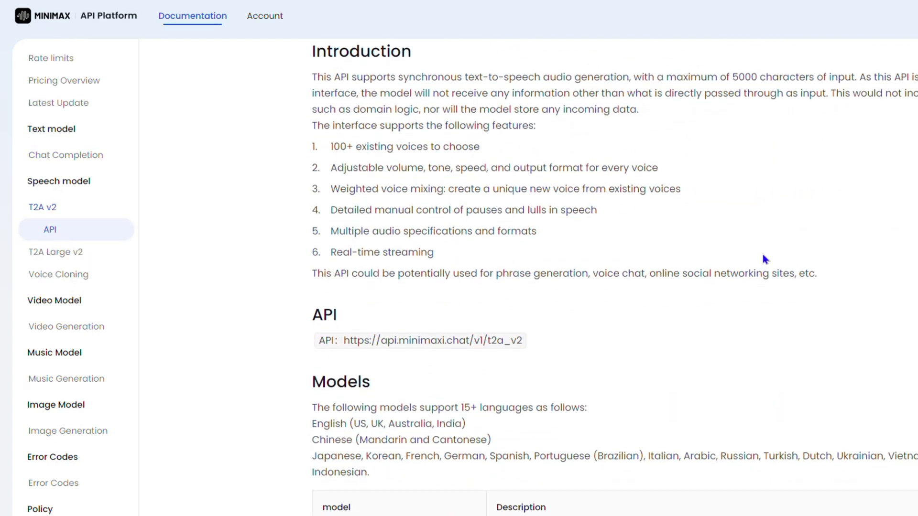
scroll(764, 260, "down", 10)
scroll(482, 191, "up", 7)
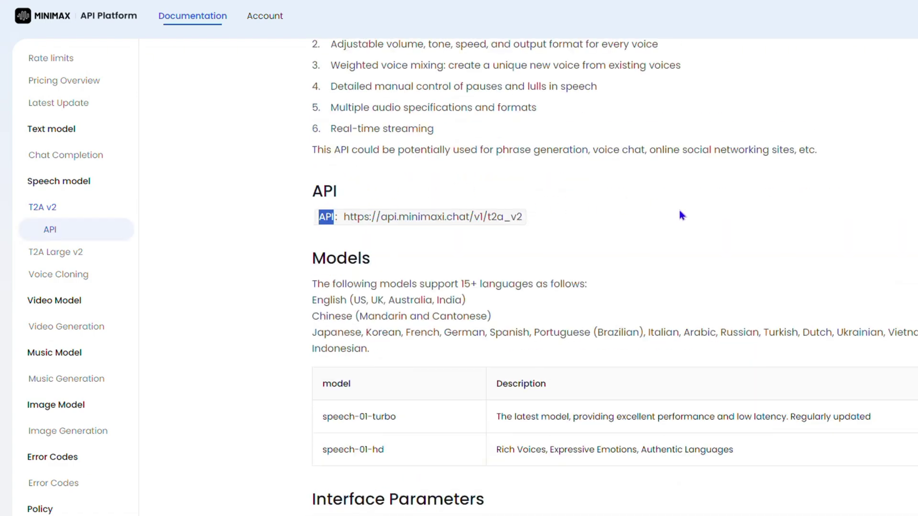
scroll(681, 215, "down", 20)
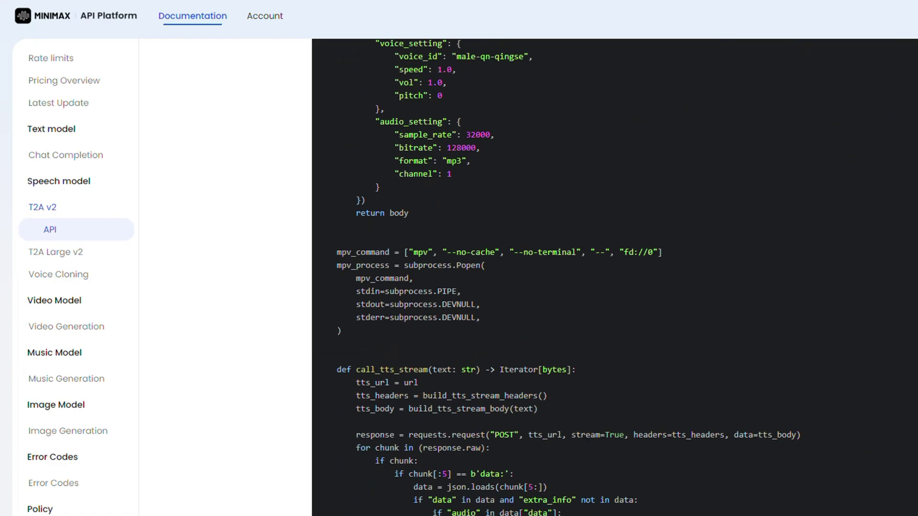
scroll(614, 277, "up", 15)
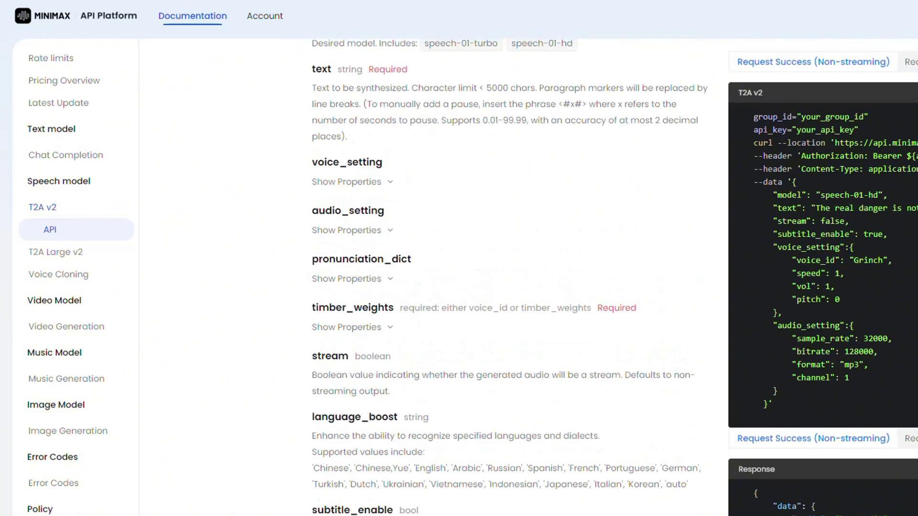
scroll(831, 80, "up", 5)
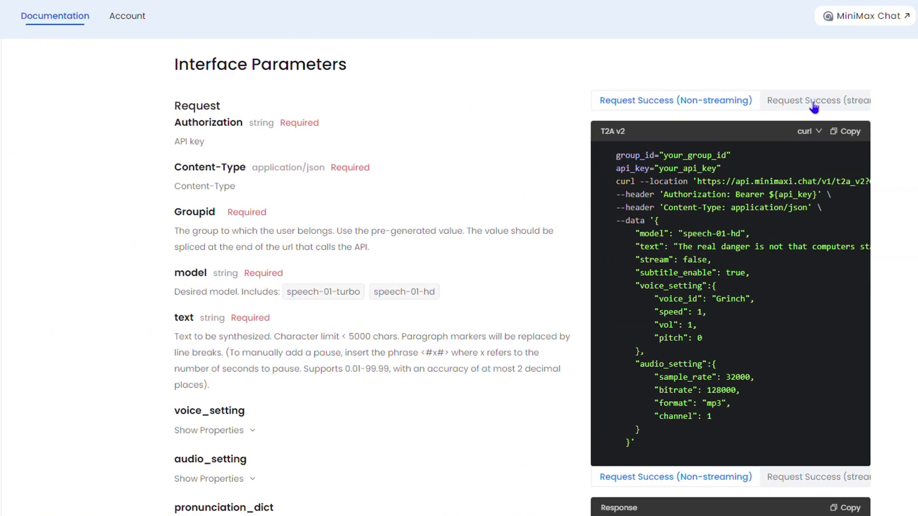
Compare the T2A v2 streaming and non-streaming request examples, and review the response parameters and full sample code.
left_click(807, 107)
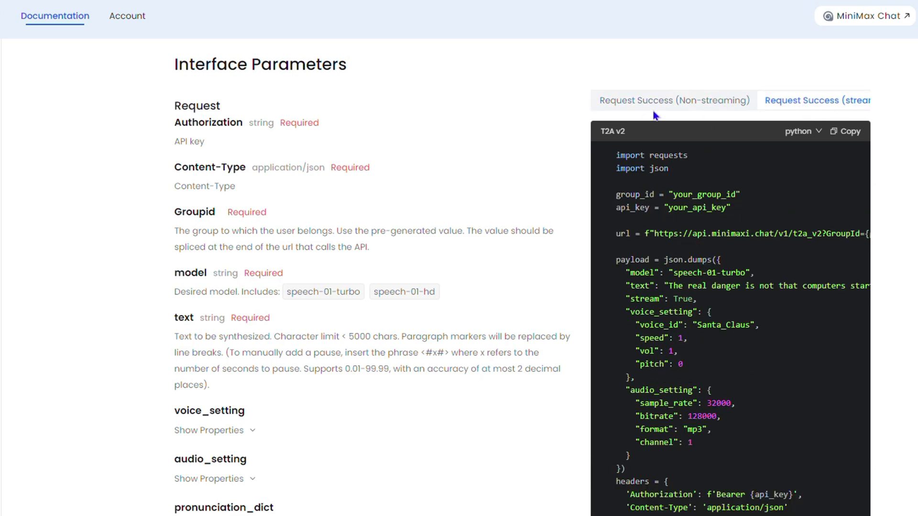
left_click(656, 104)
left_click(792, 108)
left_click(673, 106)
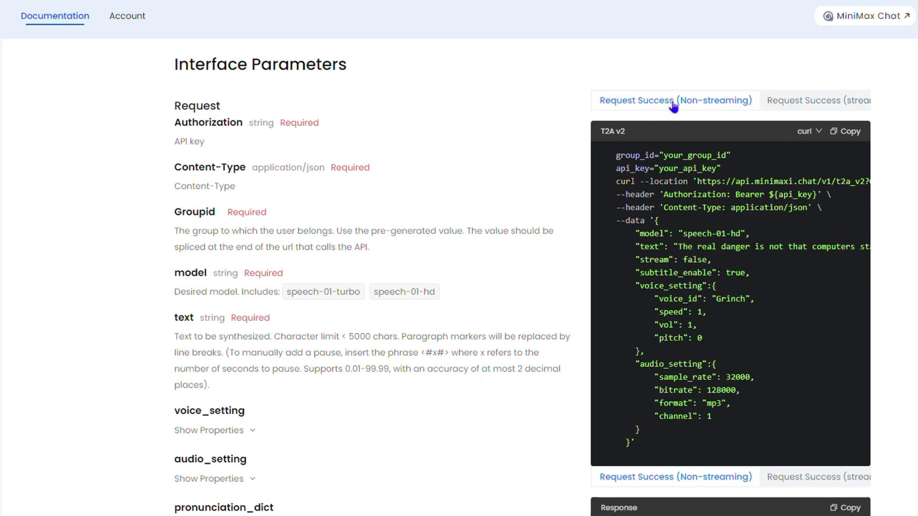
left_click(805, 106)
scroll(680, 113, "down", 20)
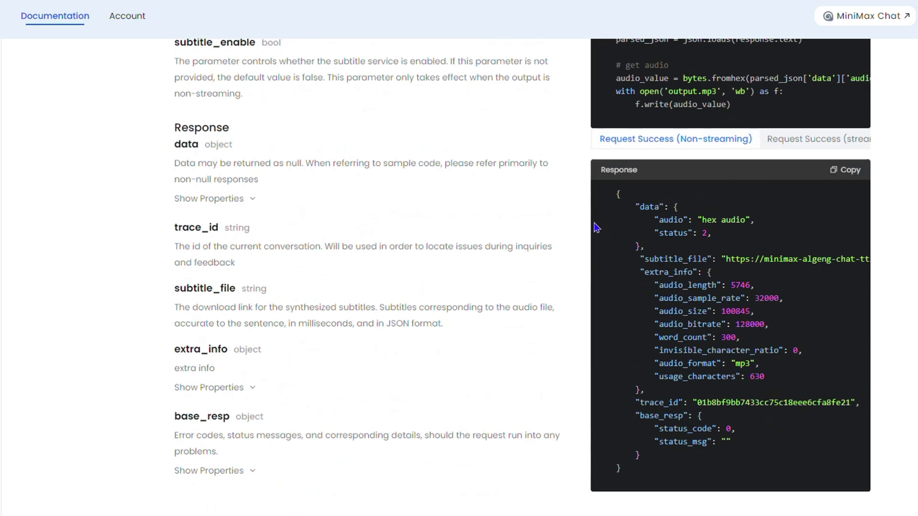
scroll(858, 214, "down", 7)
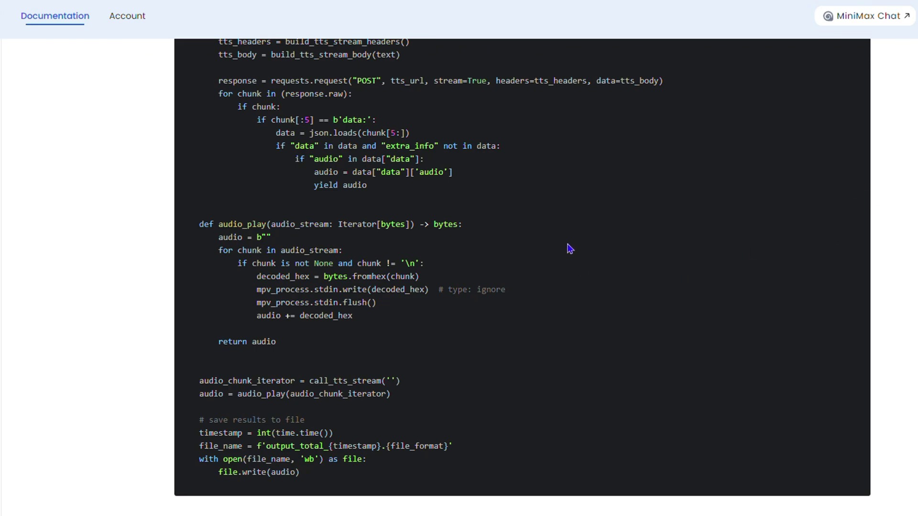
scroll(569, 248, "up", 20)
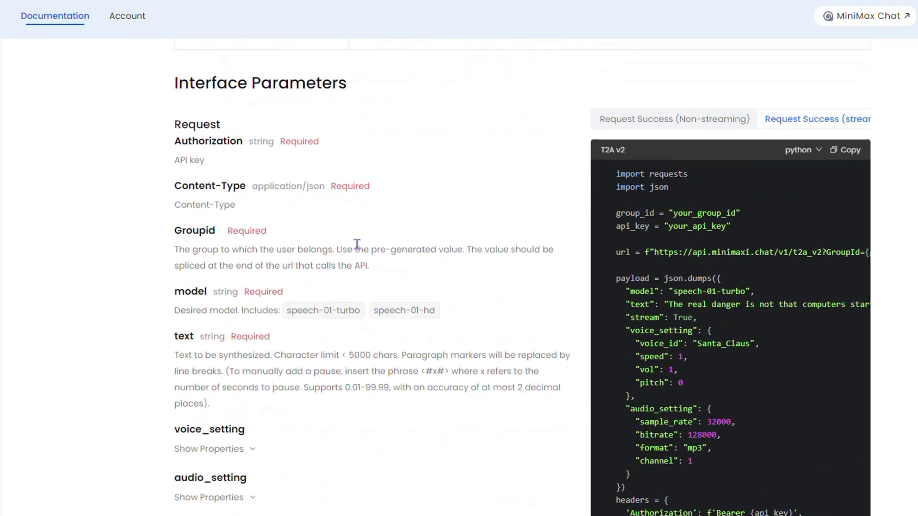
Review the T2A Large v2 documentation down to the Create Speech Generation response fields, and switch back to the Hailuo AI site.
left_click(56, 251)
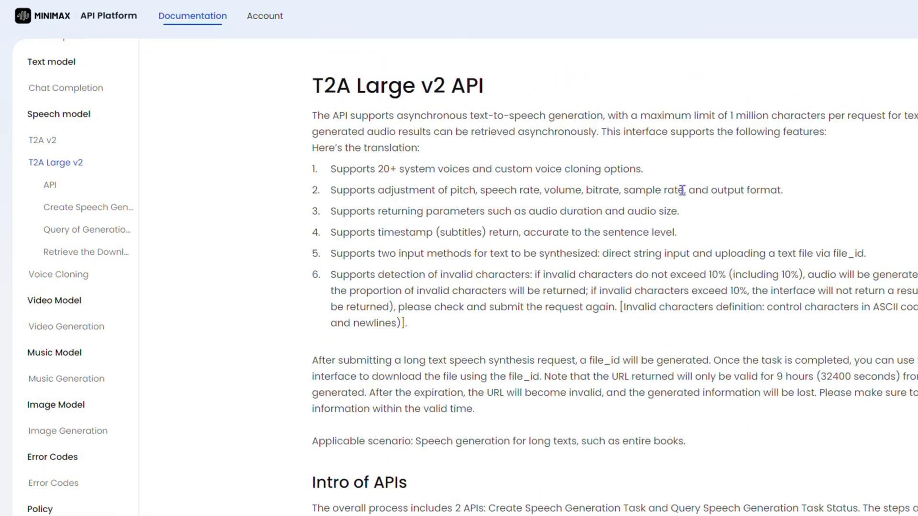
scroll(707, 198, "down", 10)
scroll(726, 200, "down", 12)
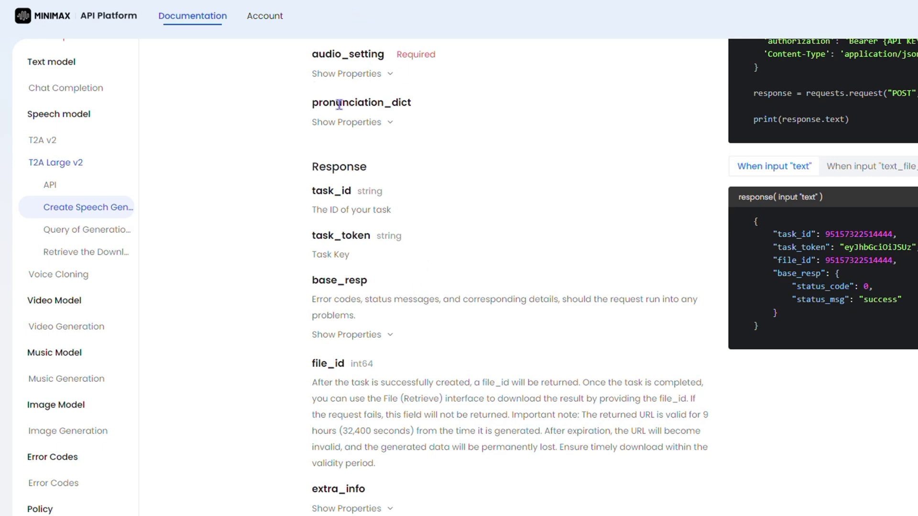
left_click(86, 6)
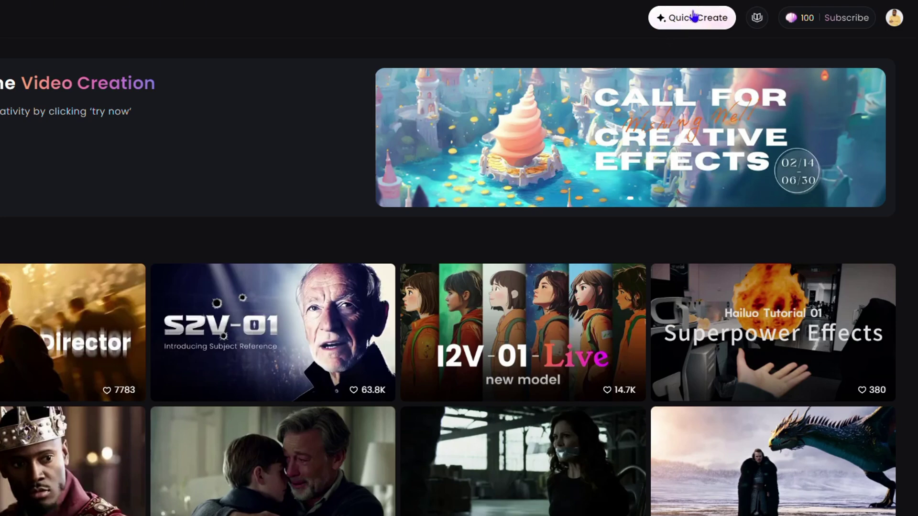
Open Quick Create, view the Text to Video mode, switch to S2V and accept the Subject Reference Terms of Use.
left_click(693, 22)
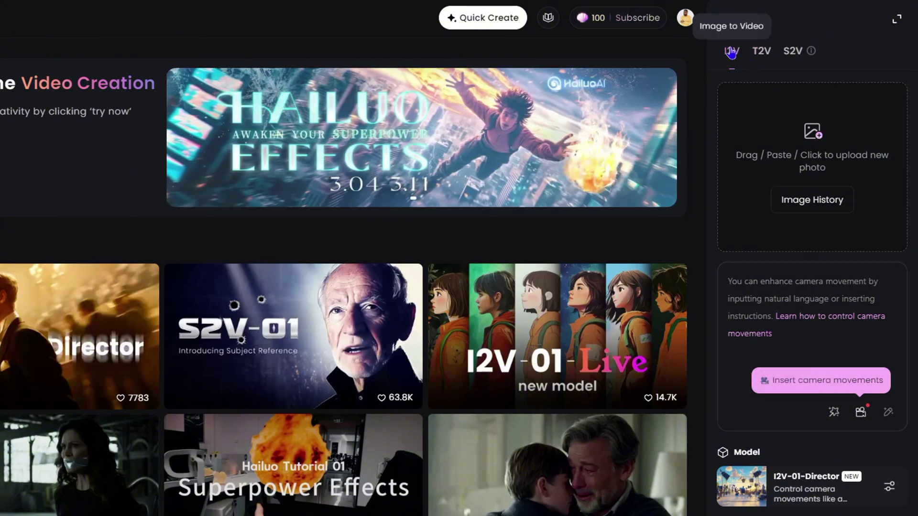
left_click(764, 51)
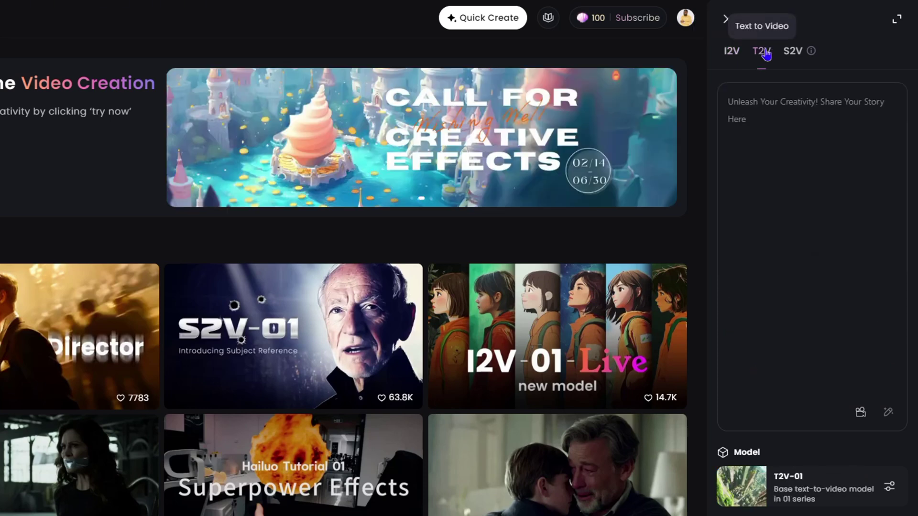
left_click(793, 51)
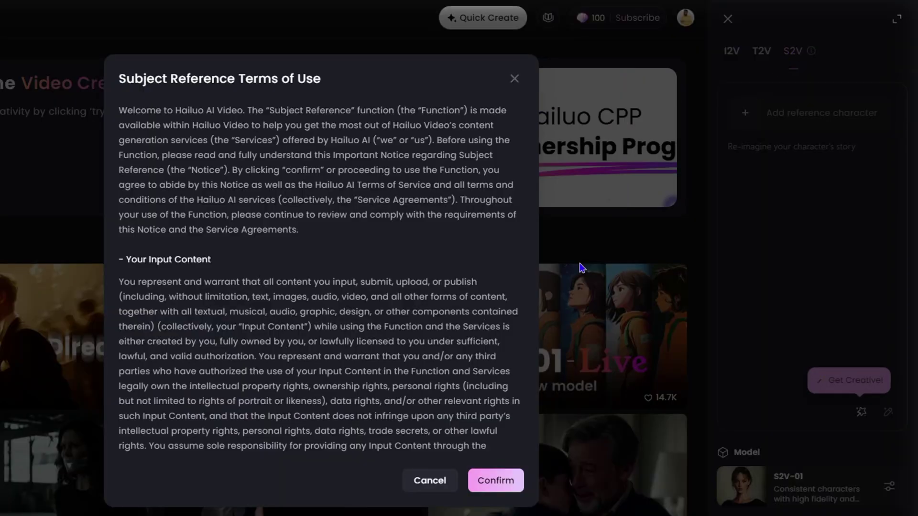
left_click(496, 484)
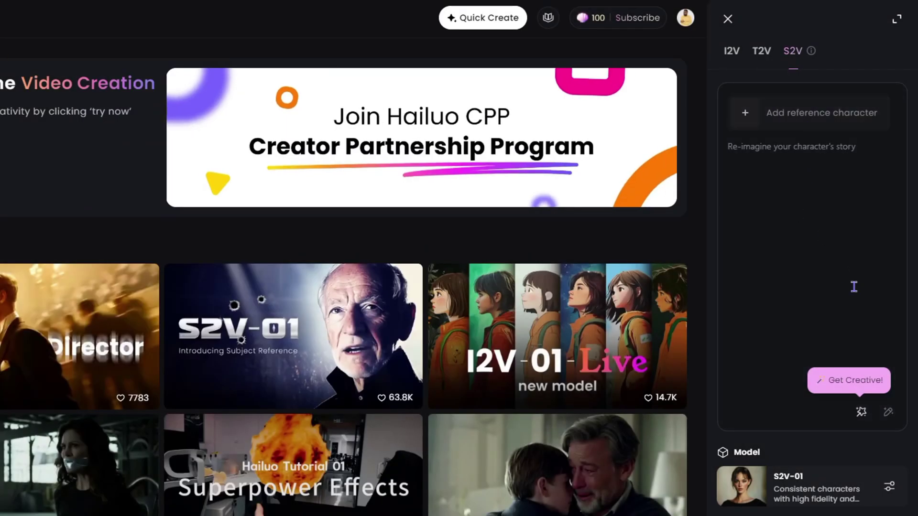
Return Quick Create to Image to Video mode, look over its upload, prompt and model options, and close it.
left_click(731, 52)
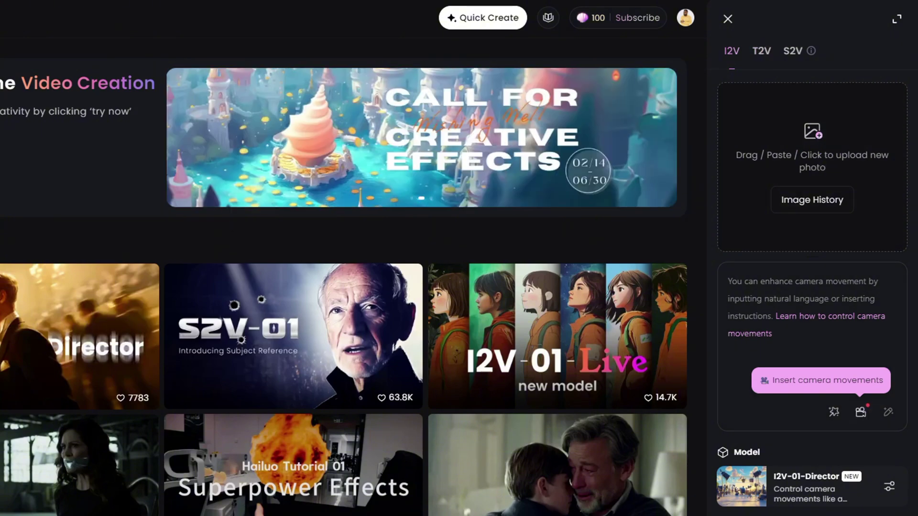
scroll(855, 478, "down", 1)
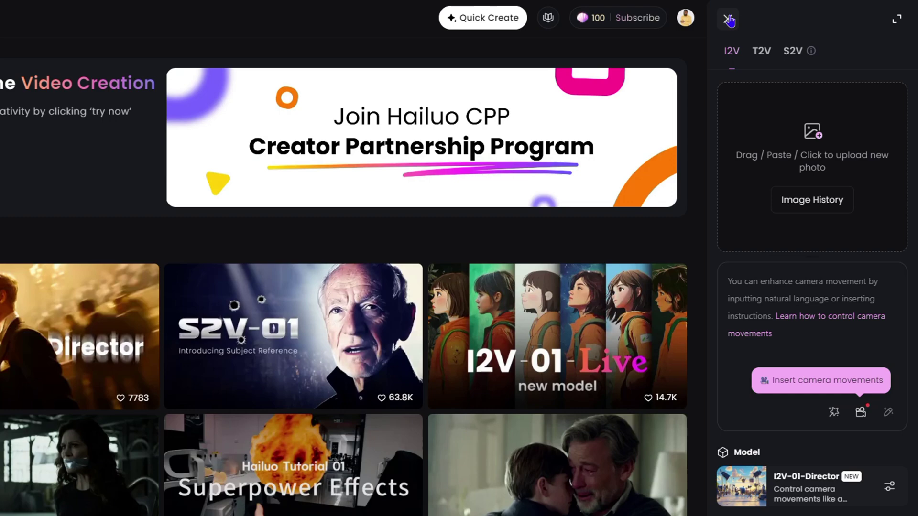
left_click(728, 19)
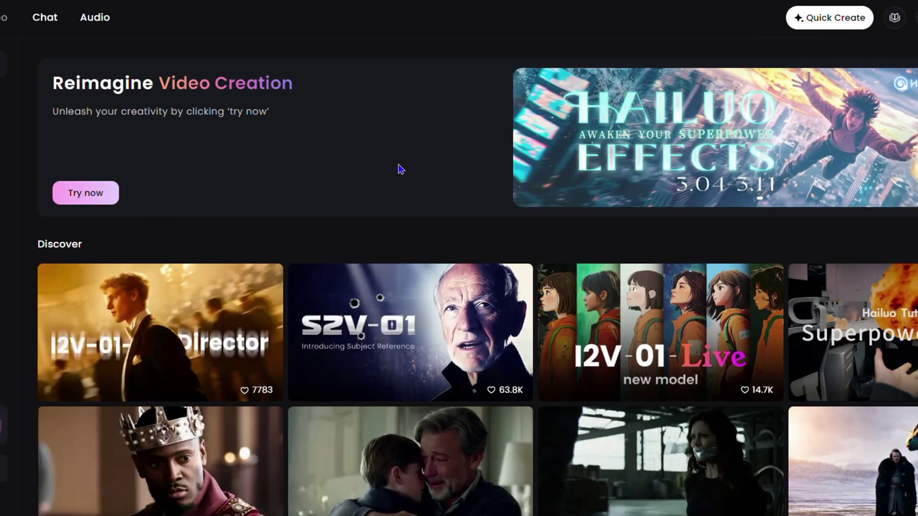
Preview the Discover videos, including the I2V-01-Director, S2V-01 and Superpower tutorial cards, with their prompts and model tags.
scroll(352, 122, "down", 2)
scroll(459, 123, "down", 1)
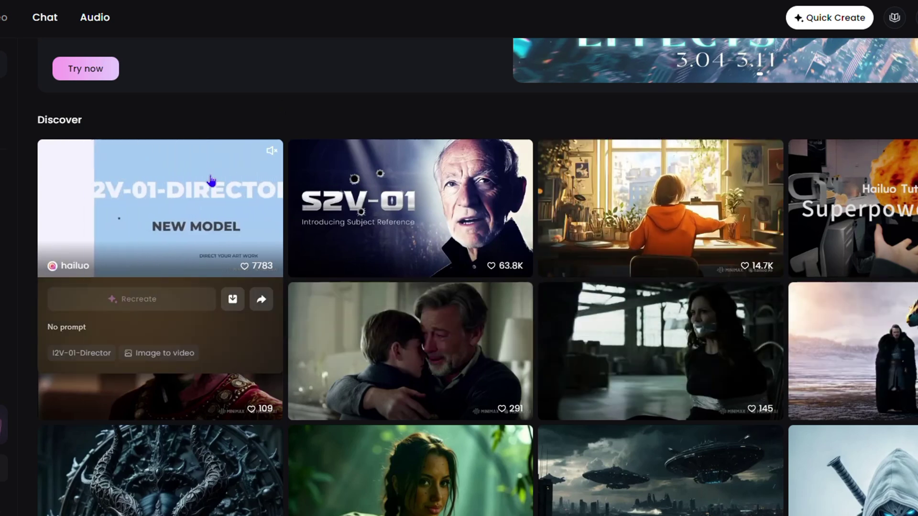
mouse_move(667, 339)
mouse_move(441, 203)
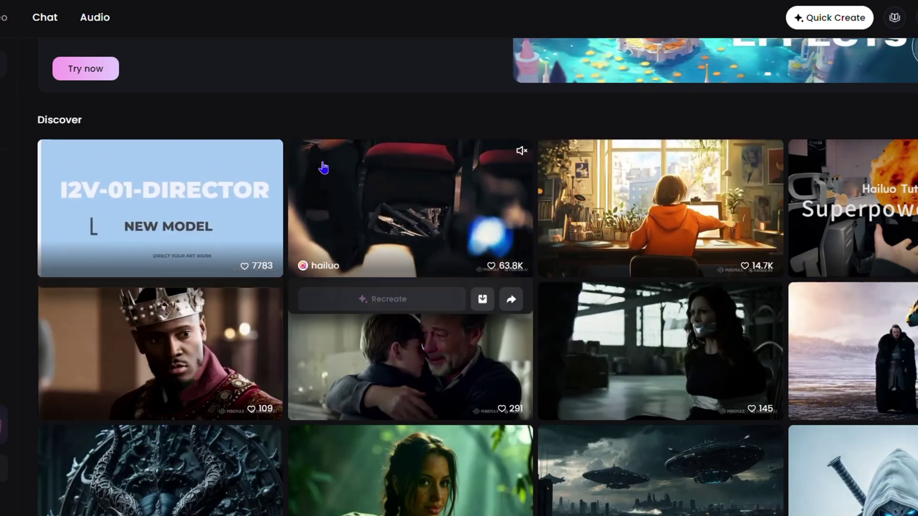
mouse_move(176, 208)
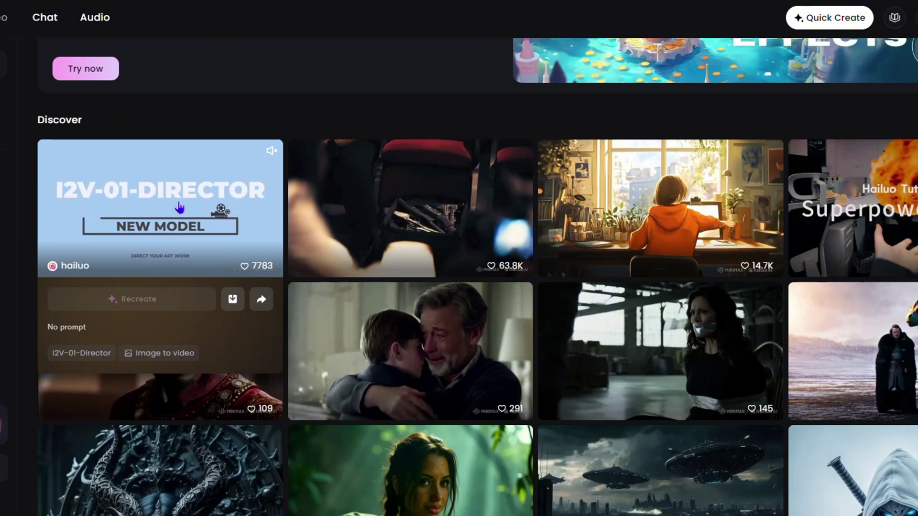
mouse_move(856, 205)
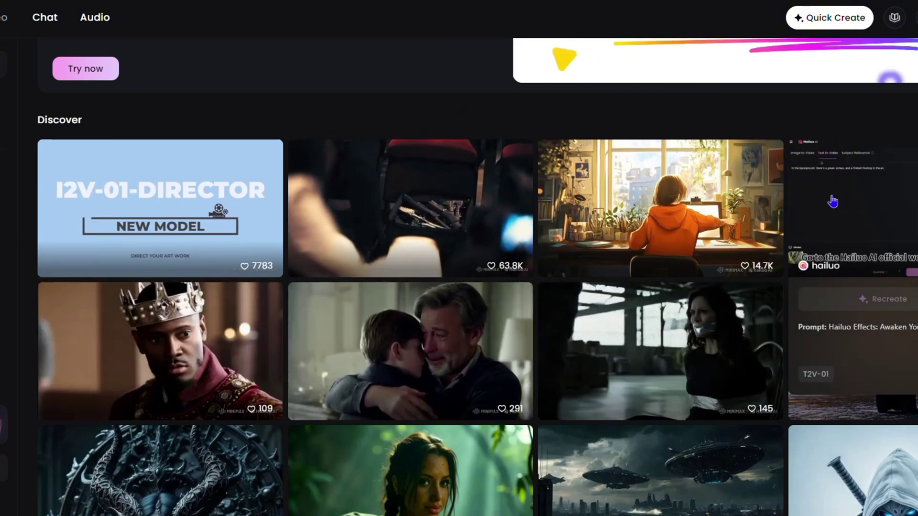
mouse_move(198, 218)
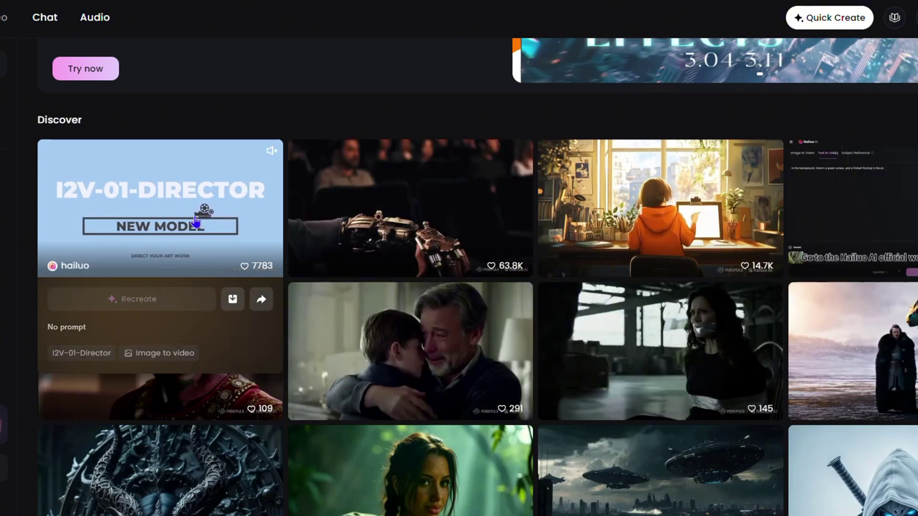
mouse_move(210, 368)
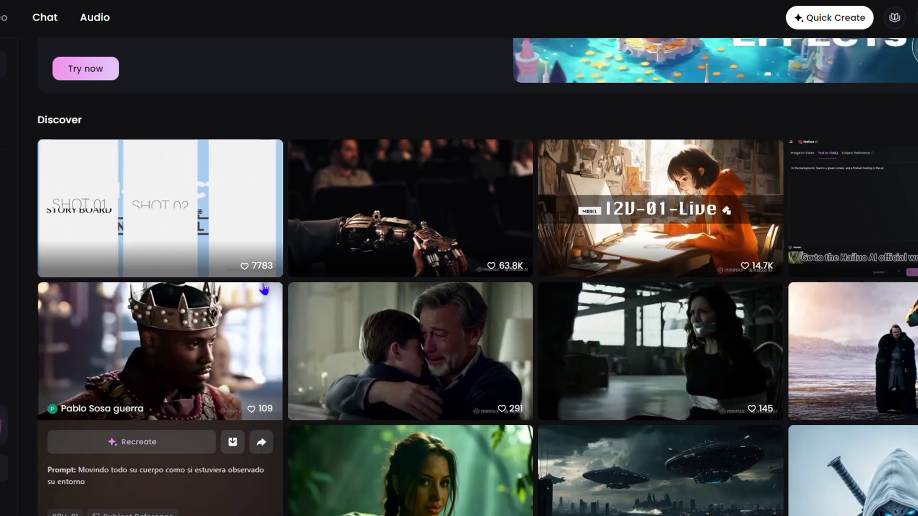
mouse_move(375, 191)
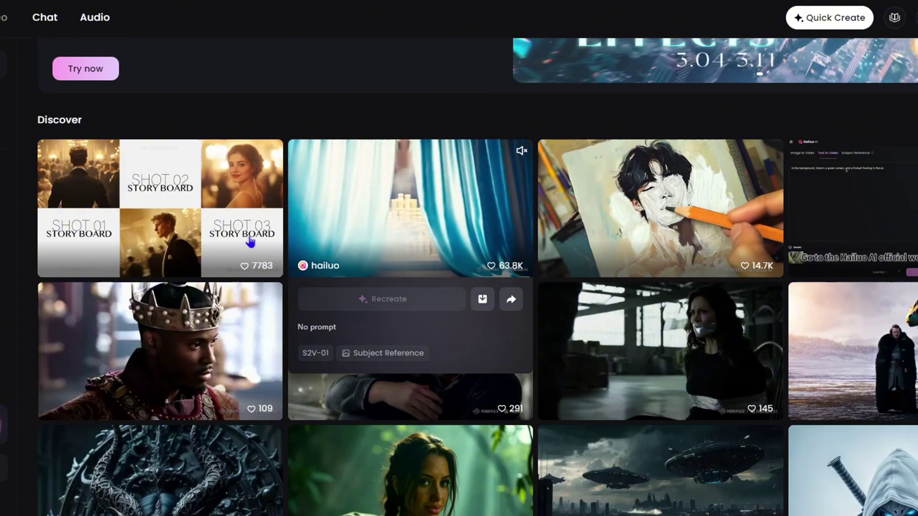
Like the I2V-01-Director video in Discover and download it.
mouse_move(222, 252)
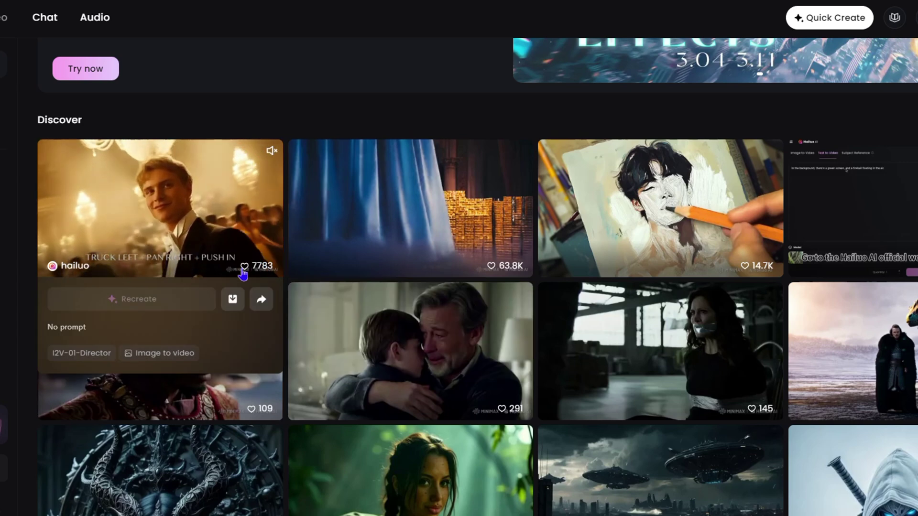
left_click(243, 268)
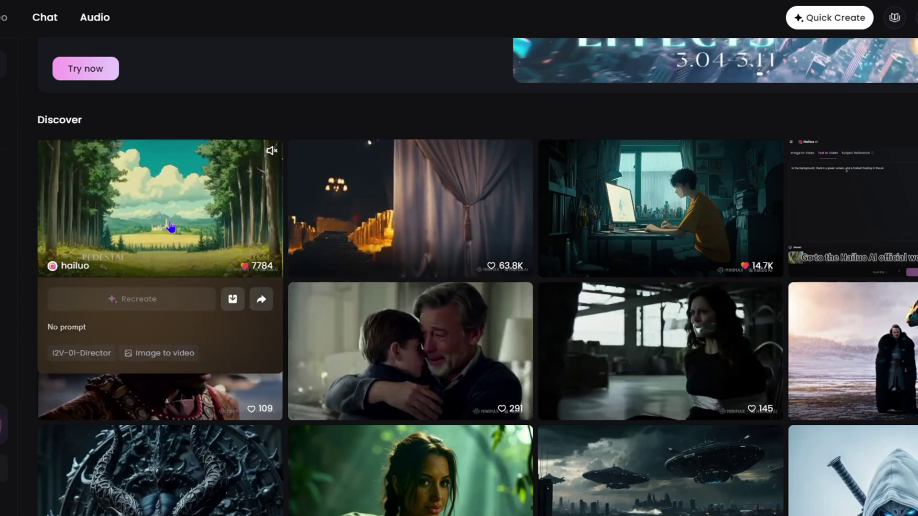
left_click(233, 300)
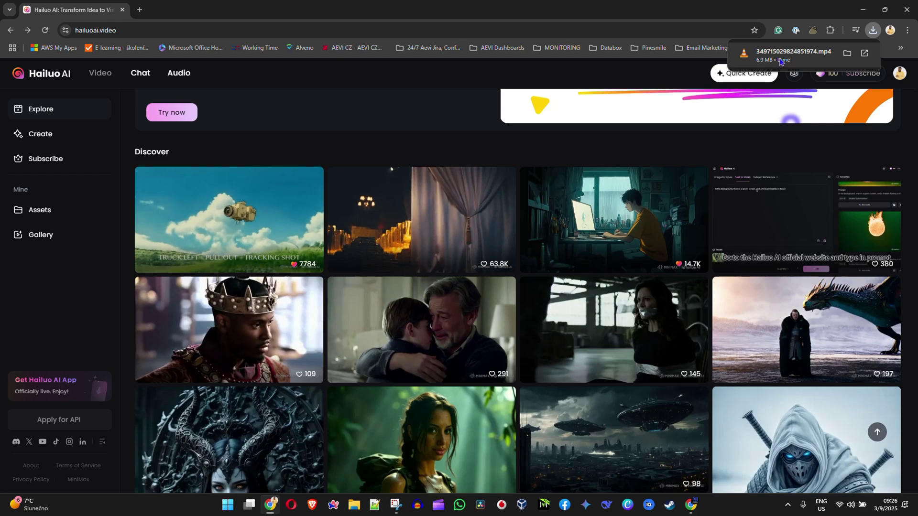
Play the downloaded MP4 in VLC media player, reposition the player window to see the watermark, and close it.
left_click(780, 61)
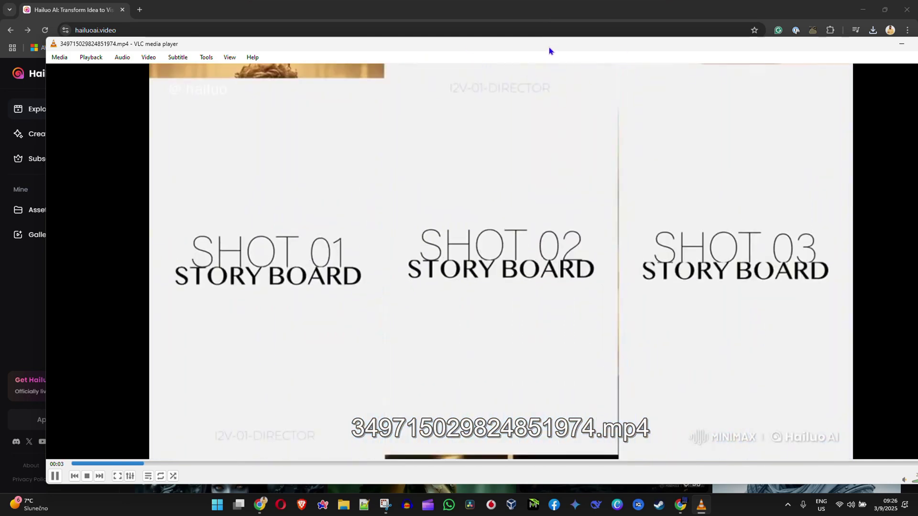
left_click_drag(550, 51, 518, 24)
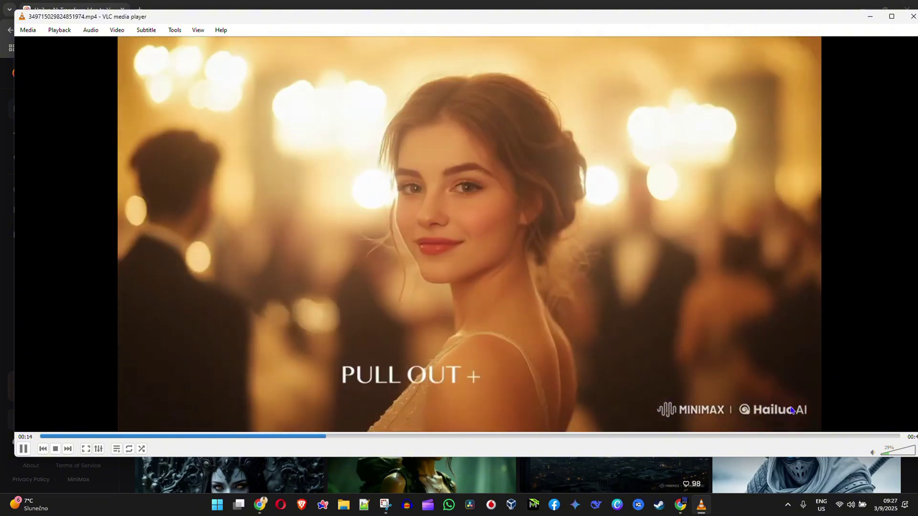
left_click(913, 18)
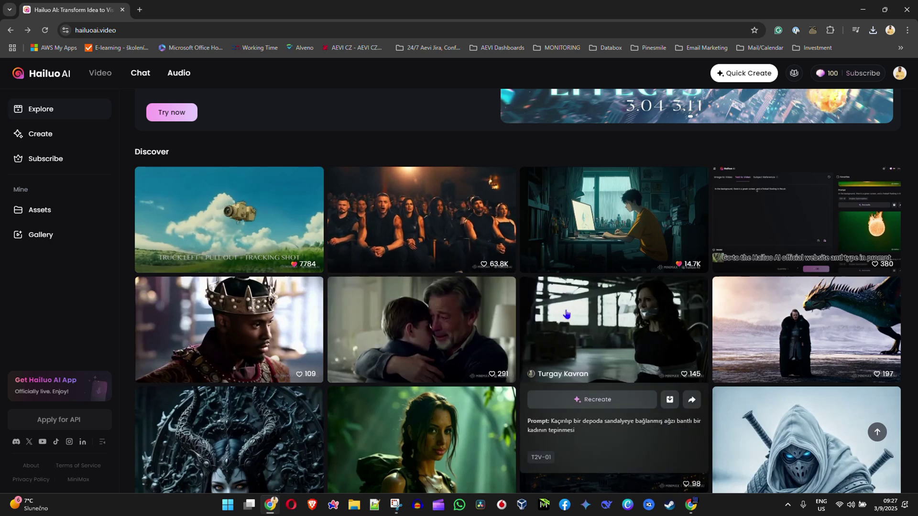
Browse the Explore page's Discover feed from the featured model videos down to the robotic lion video.
mouse_move(308, 203)
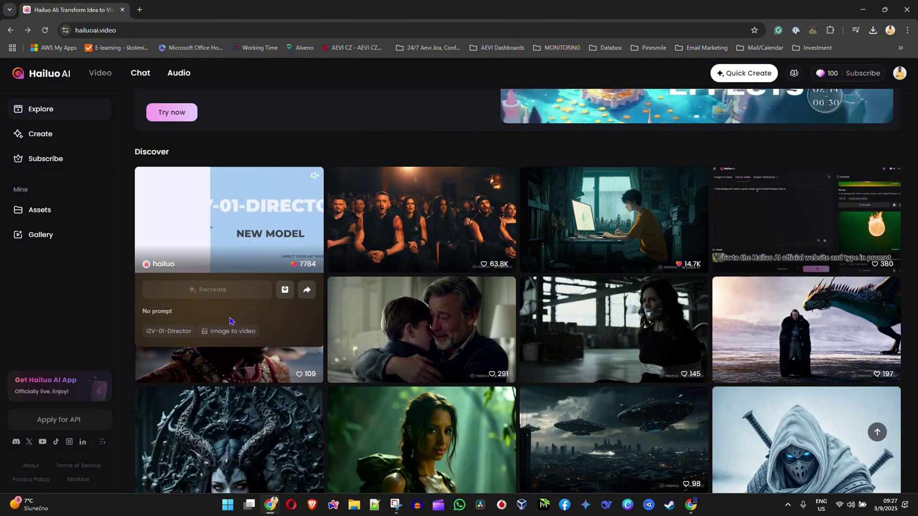
scroll(230, 321, "down", 13)
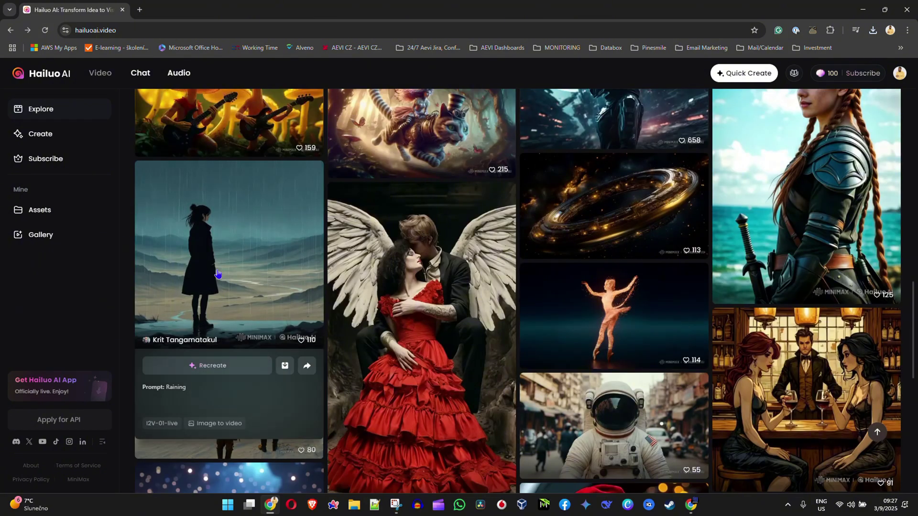
scroll(645, 268, "down", 7)
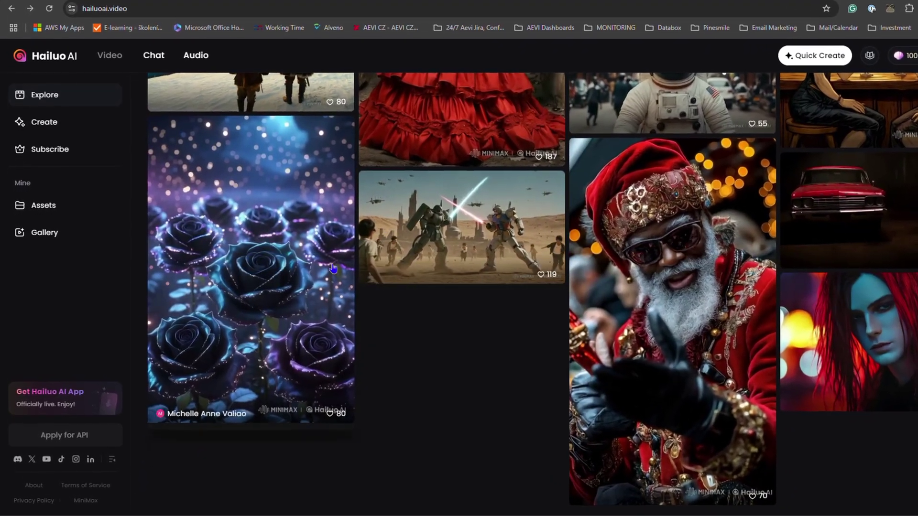
scroll(722, 271, "down", 5)
scroll(350, 221, "up", 7)
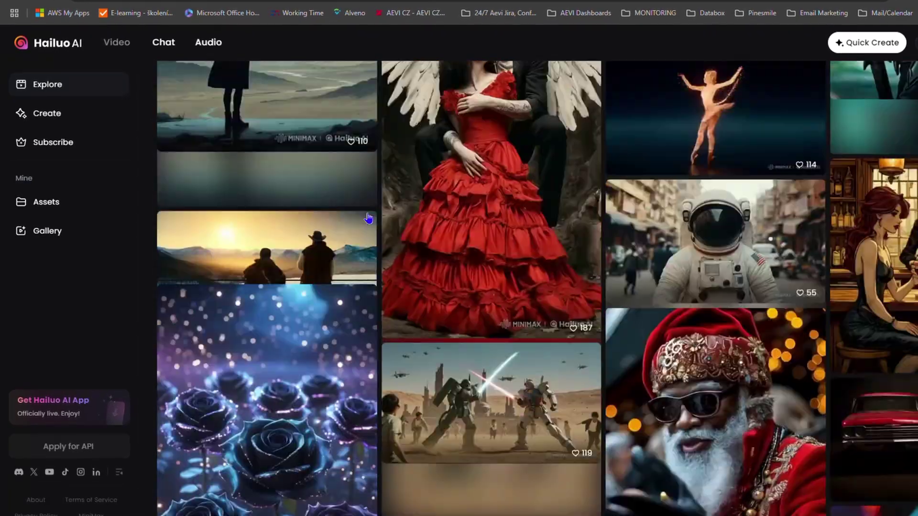
scroll(368, 218, "up", 10)
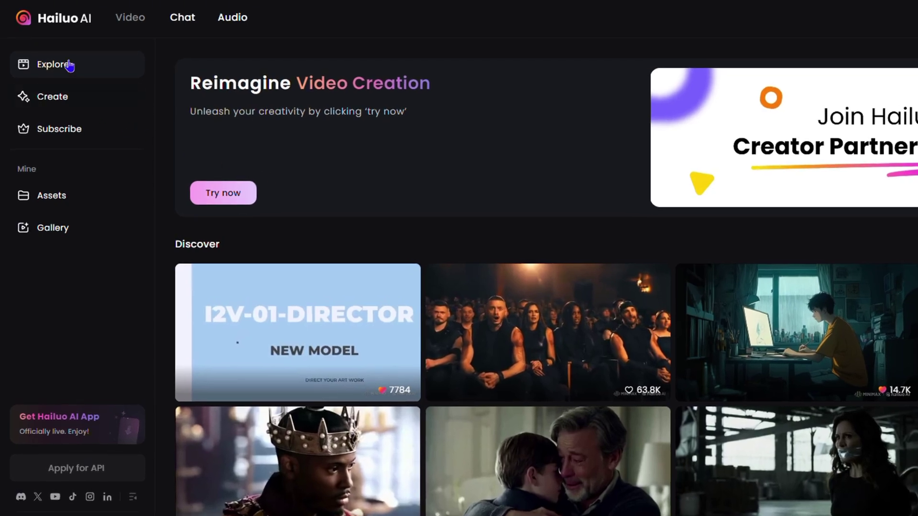
scroll(543, 196, "down", 10)
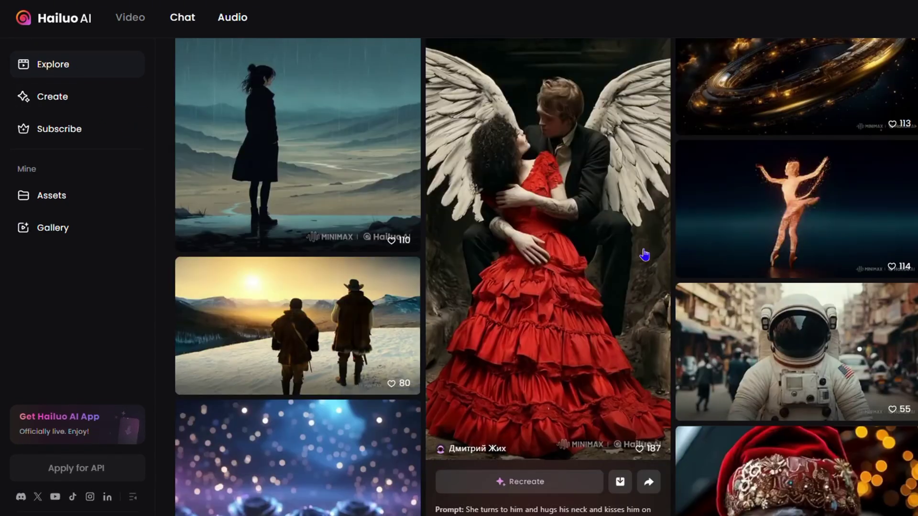
scroll(581, 190, "down", 5)
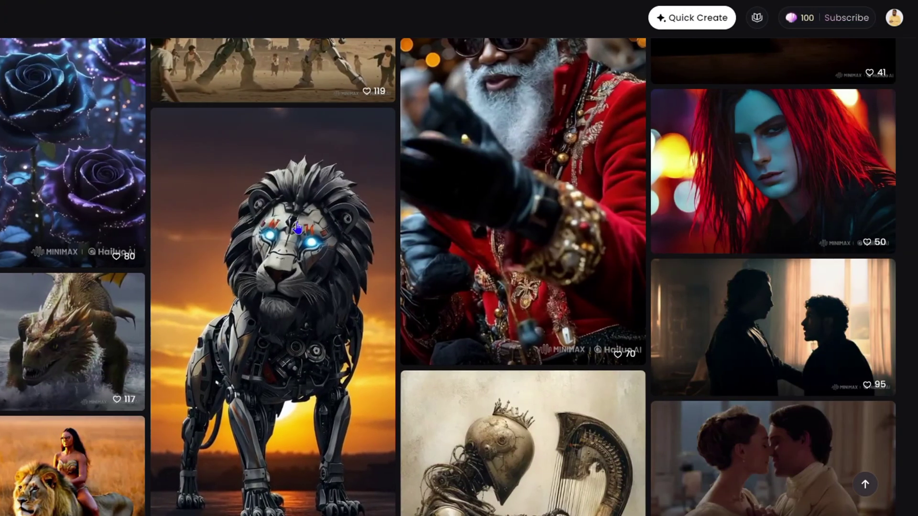
Open the robotic lion video and view the prompts and models of the battling robots, Santa, two hunters and rainy figure videos.
left_click(285, 250)
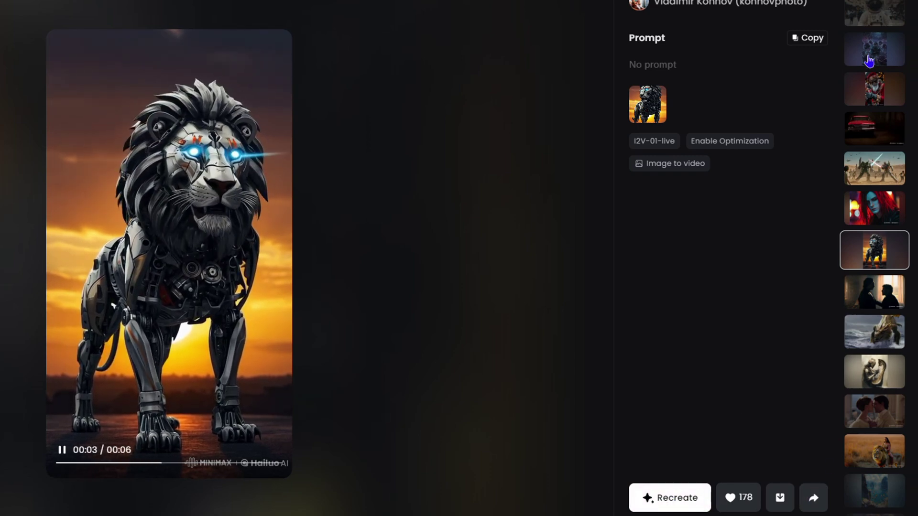
left_click(874, 164)
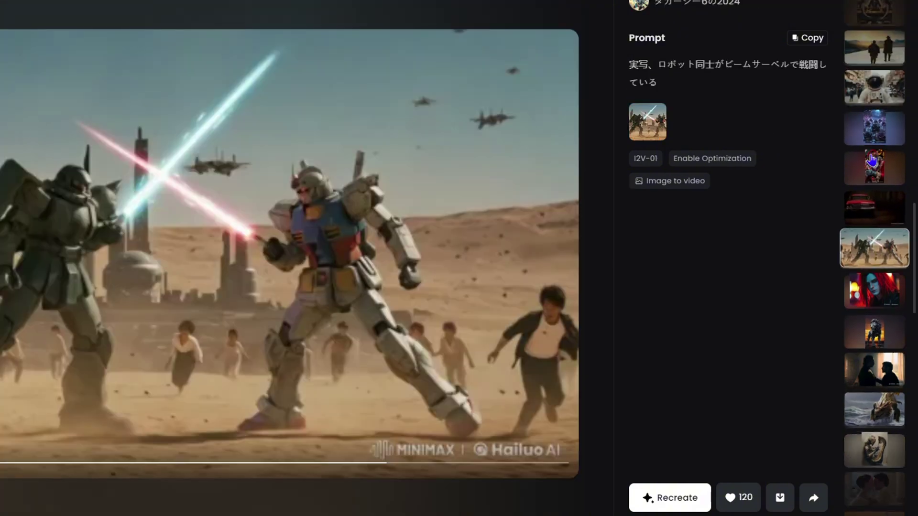
left_click(878, 165)
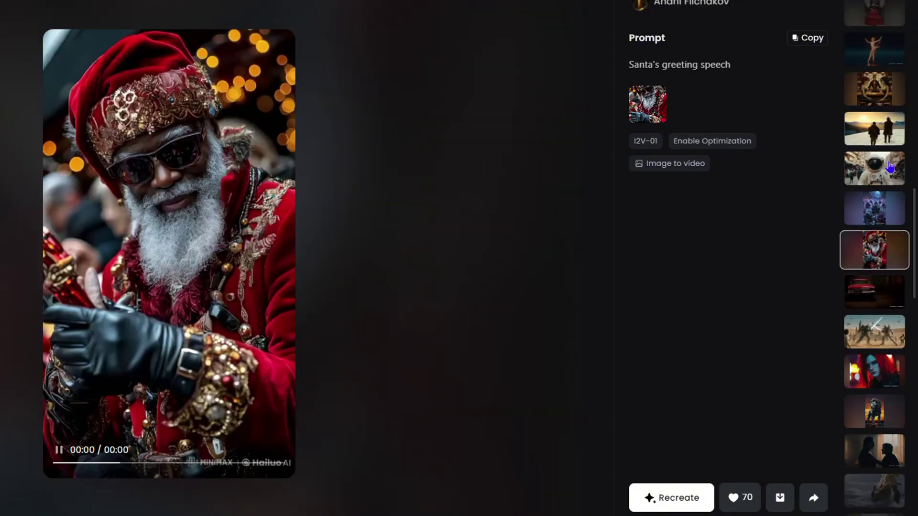
left_click(868, 134)
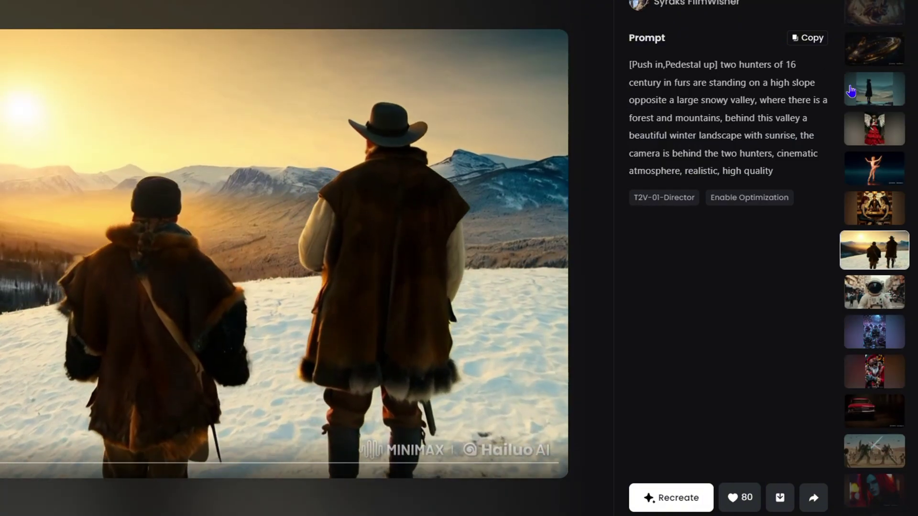
left_click(865, 98)
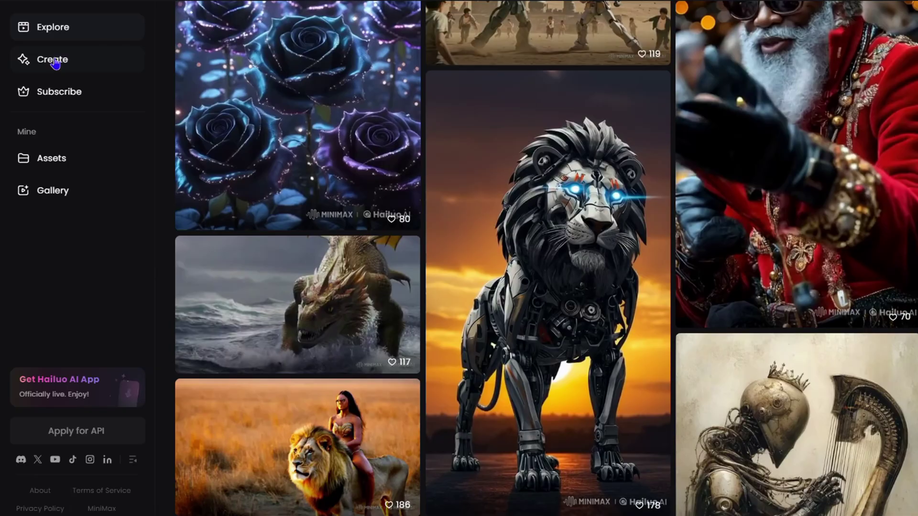
Open the Create page, compare the Text to Video, Subject Reference and Image to Video modes, and focus the Image to Video prompt.
left_click(56, 60)
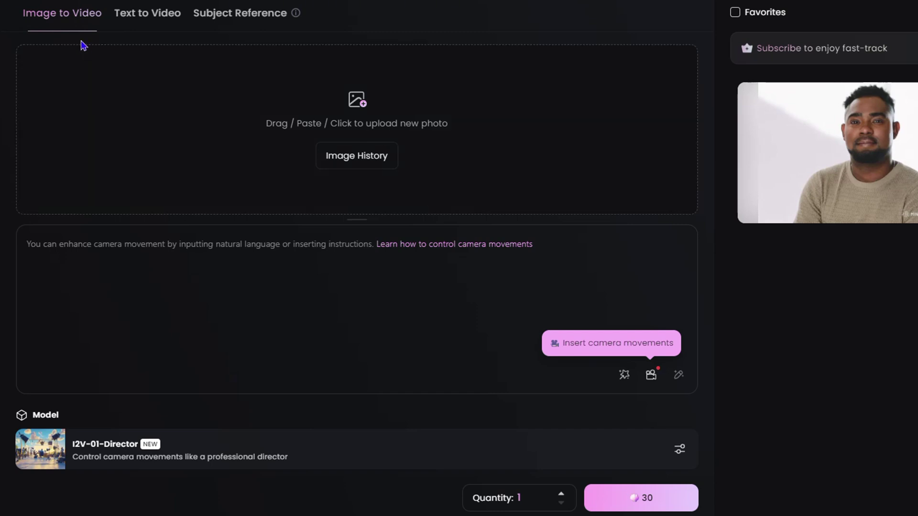
left_click(143, 16)
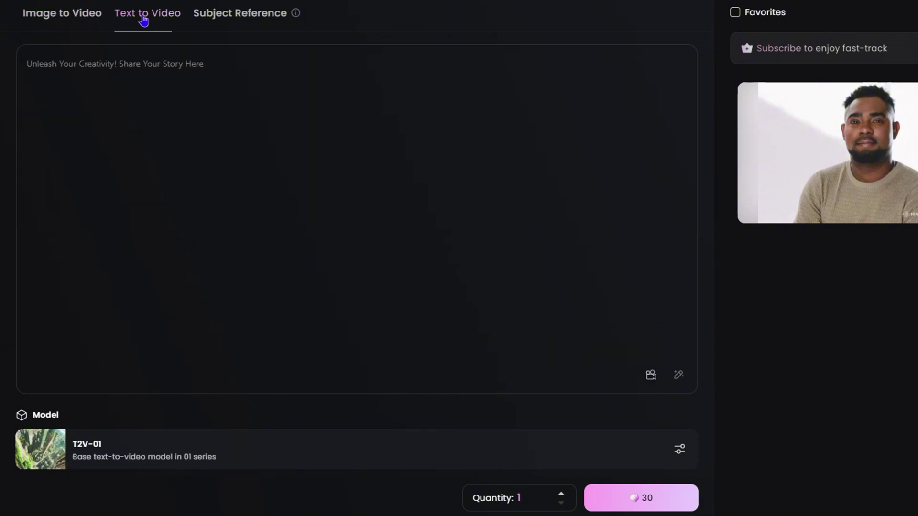
left_click(228, 19)
left_click(139, 21)
left_click(57, 20)
left_click(142, 22)
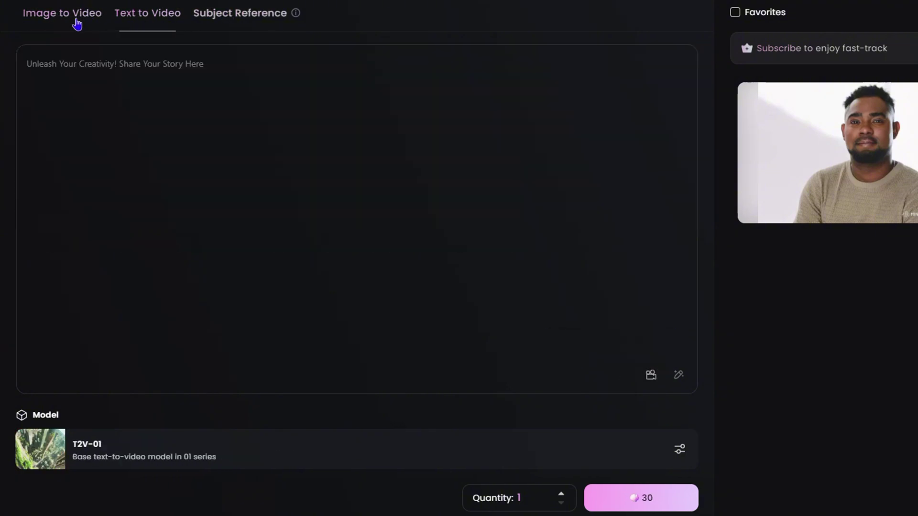
left_click(61, 23)
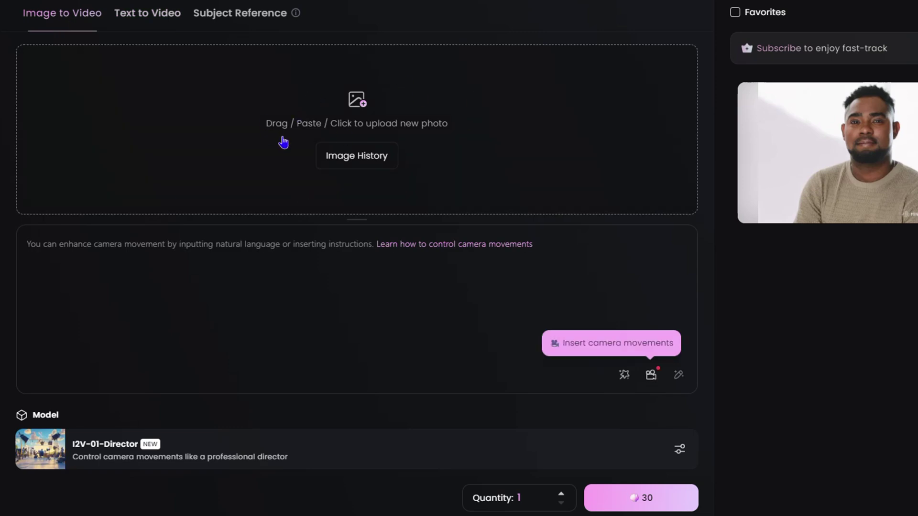
left_click(87, 252)
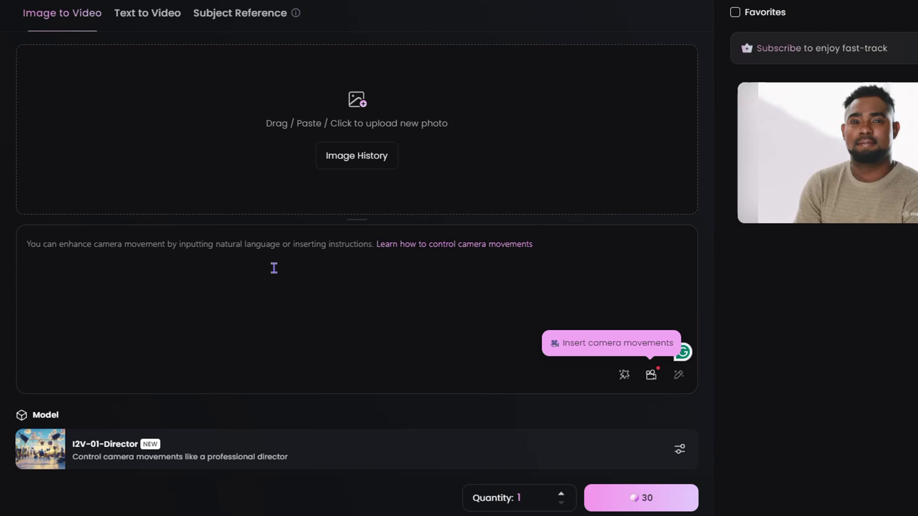
Switch to Text to Video mode and try raising the video quantity, returning it to 1.
left_click(168, 17)
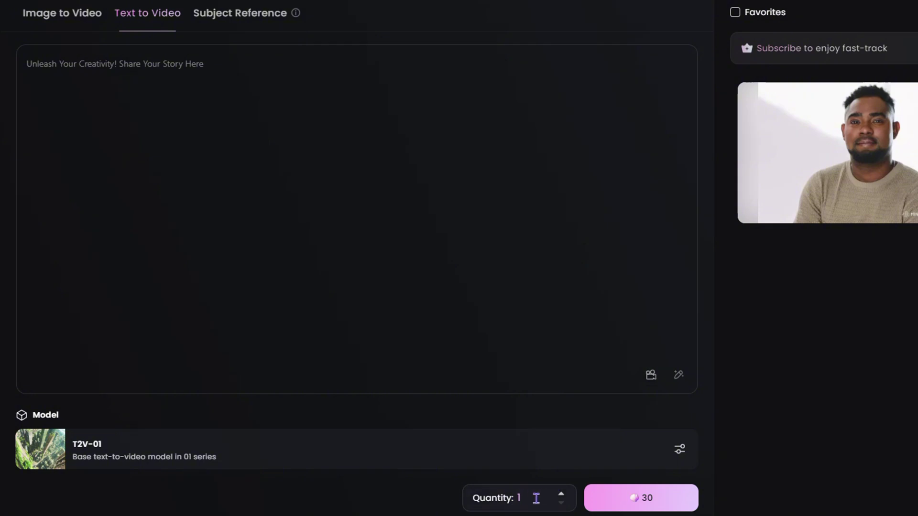
left_click(561, 495)
left_click(562, 502)
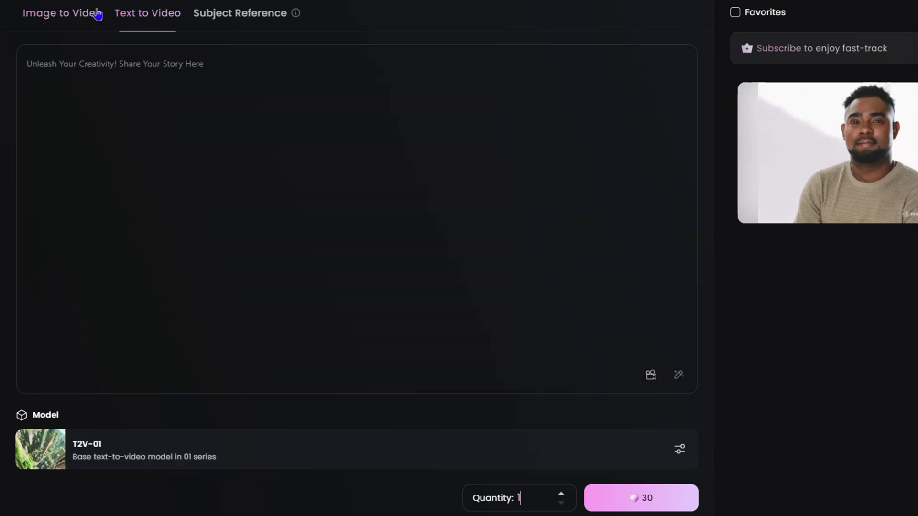
Check the Subject Reference and Text to Video options again, return to Image to Video mode, and view the existing video's Recreate options.
left_click(225, 13)
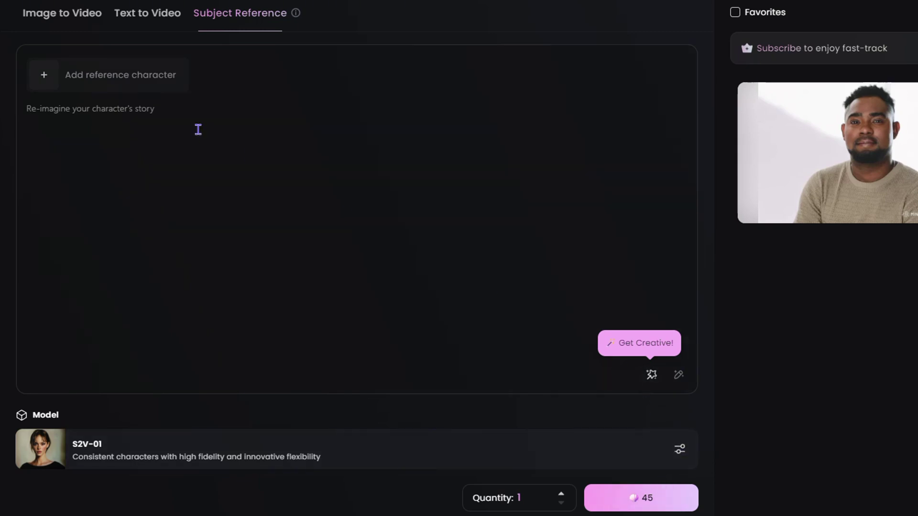
left_click(55, 18)
left_click(148, 25)
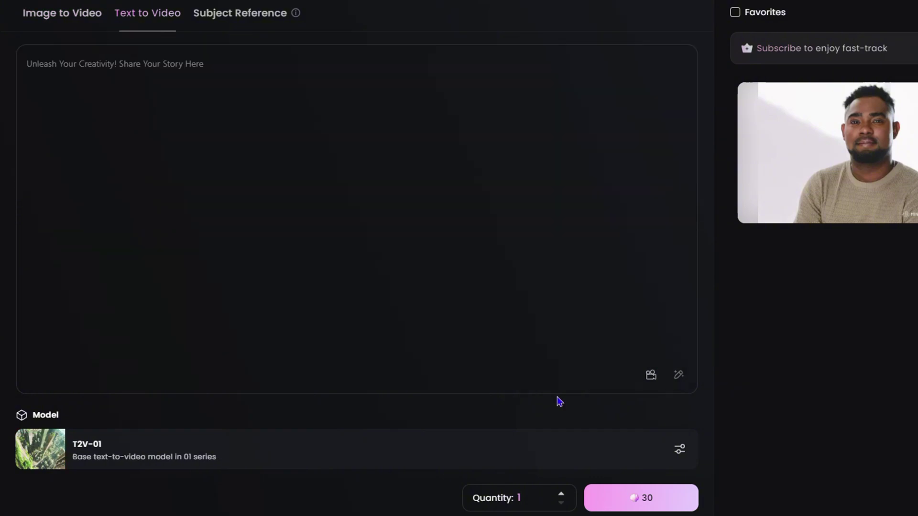
left_click(62, 13)
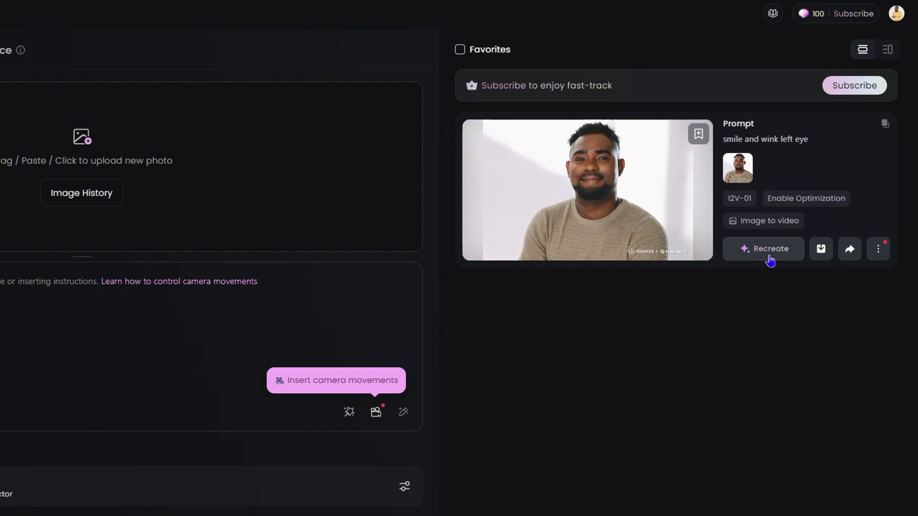
View the existing video's download and share options and toggle the Favorites filter.
mouse_move(823, 256)
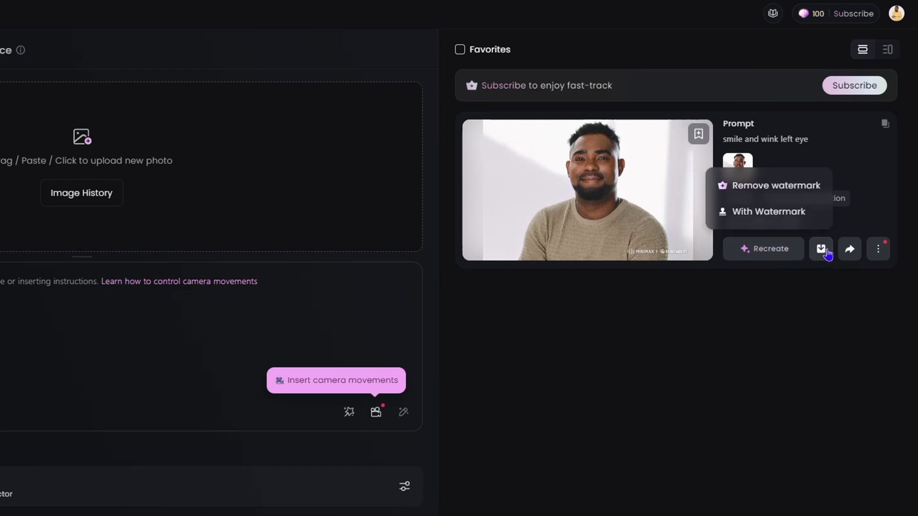
mouse_move(851, 255)
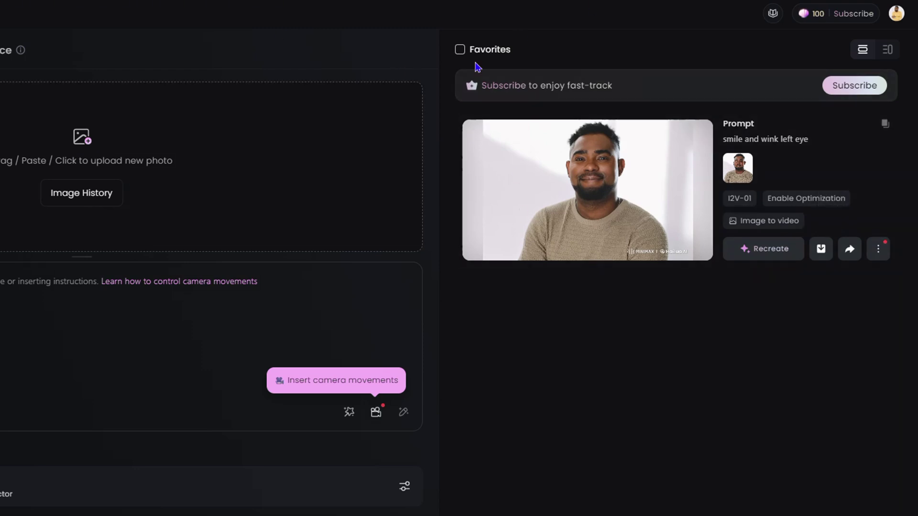
left_click(460, 51)
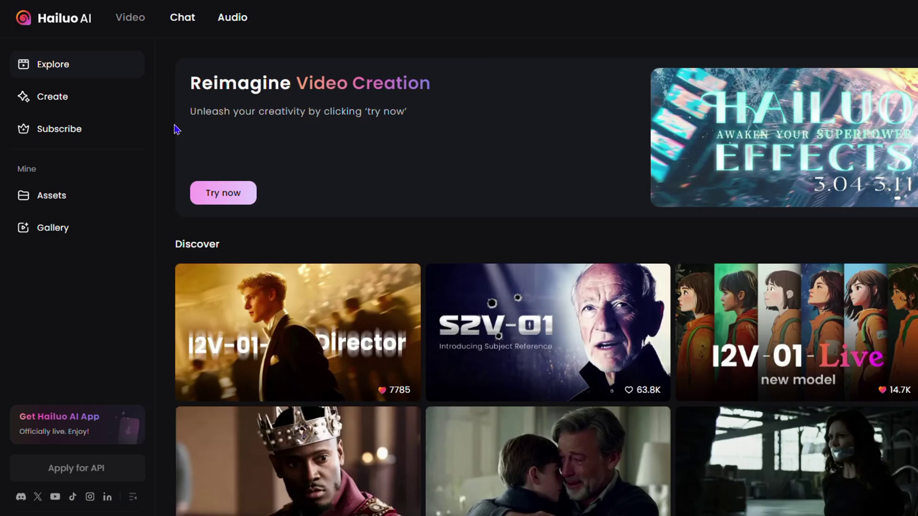
View the subscription plans and check the All videos and All folders views of Assets.
left_click(71, 134)
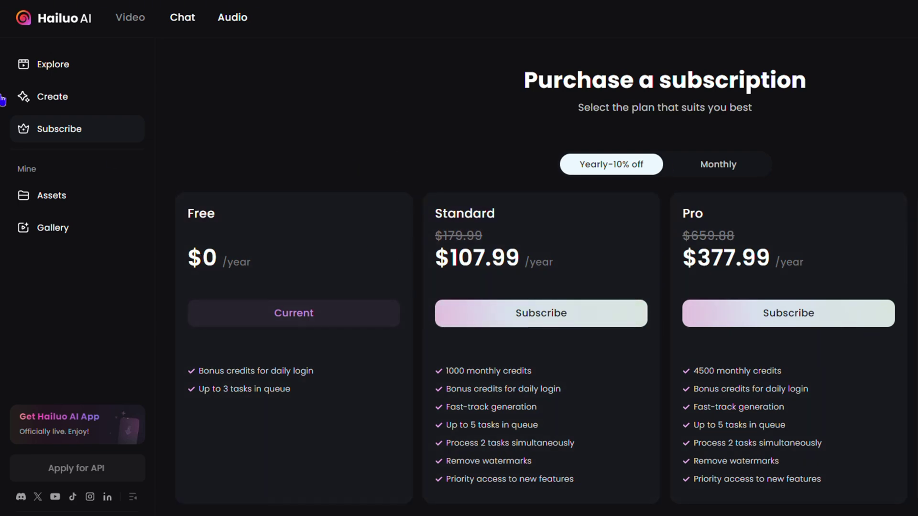
left_click(51, 67)
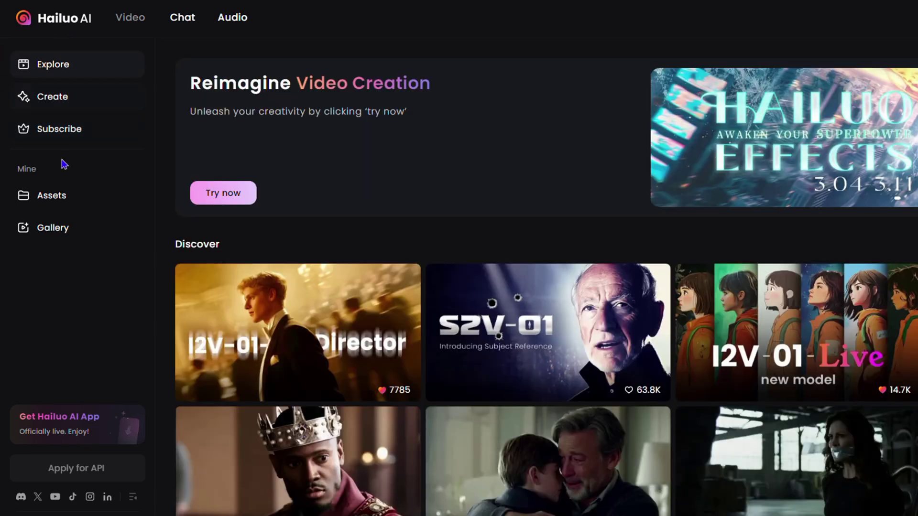
left_click(54, 205)
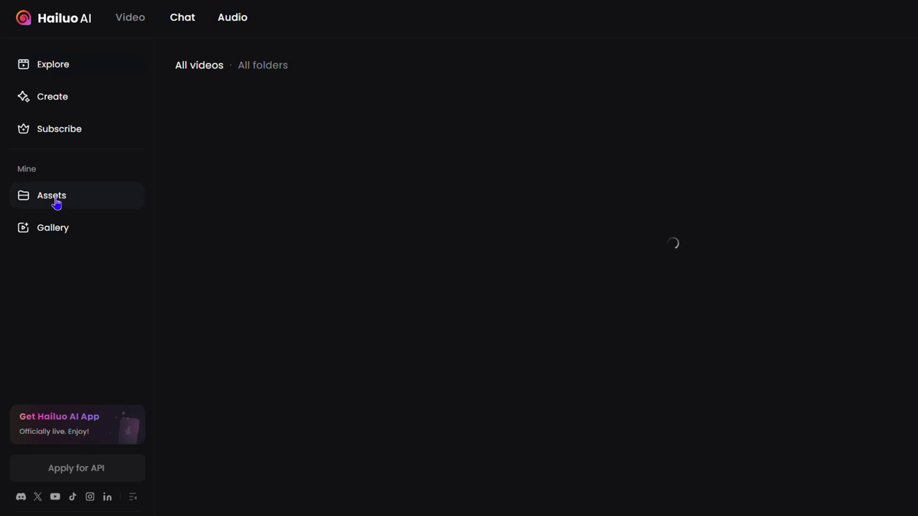
left_click(264, 66)
left_click(213, 66)
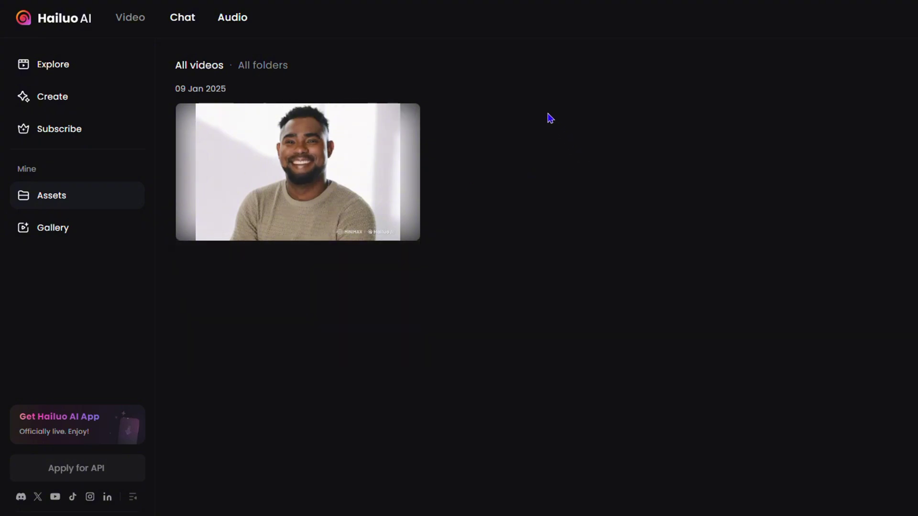
Add a new folder named MyVideos to the Assets folders.
left_click(266, 67)
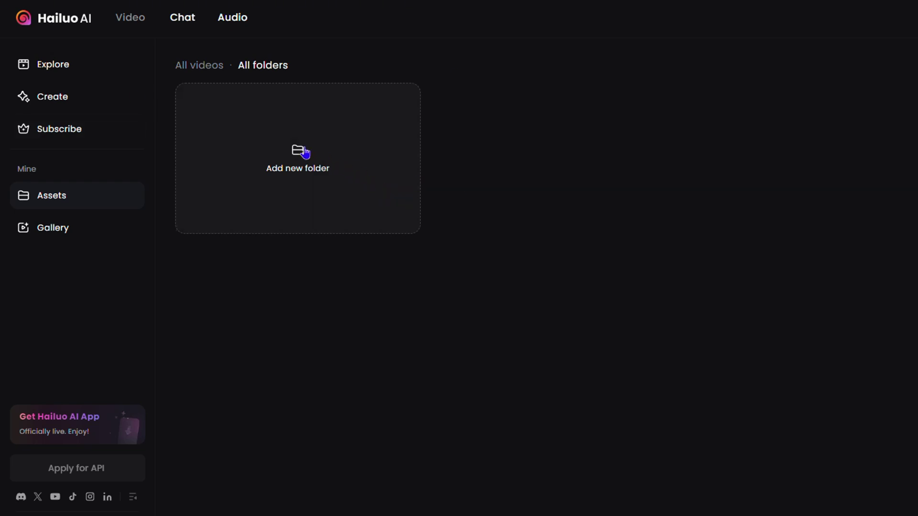
left_click(296, 158)
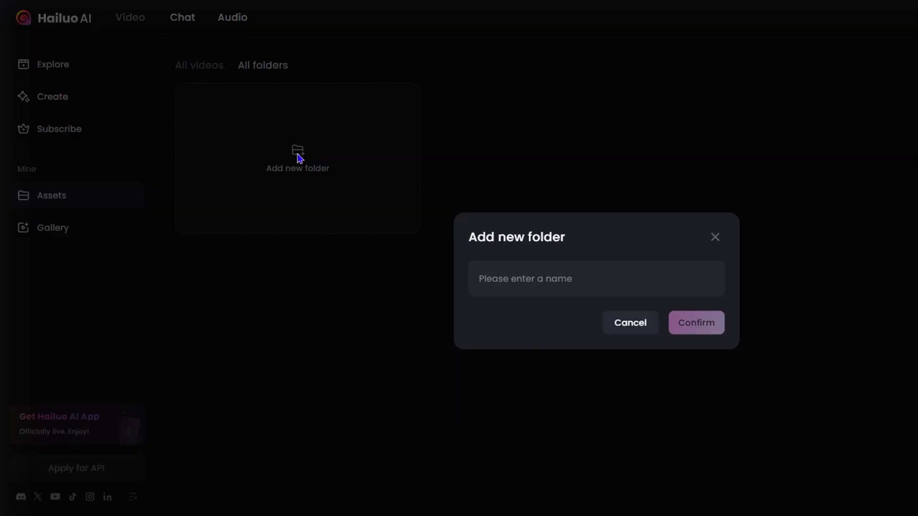
left_click(532, 284)
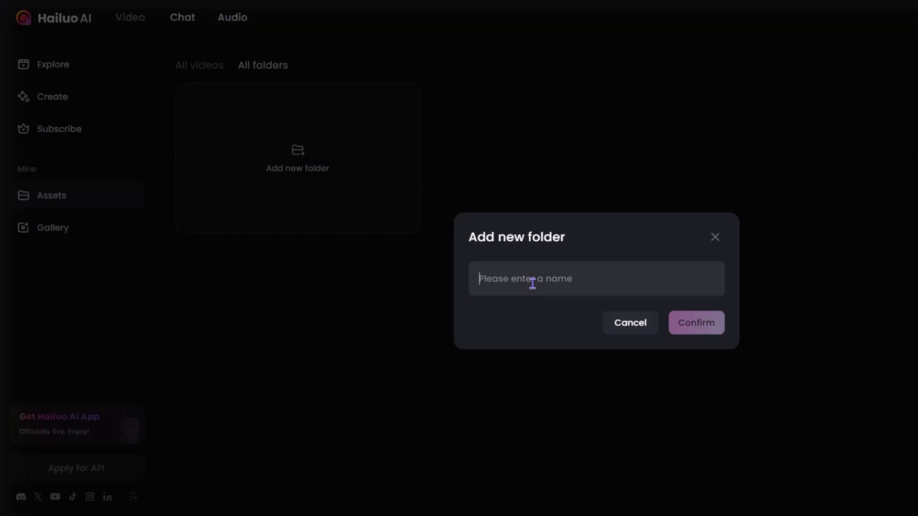
type("MyVideos")
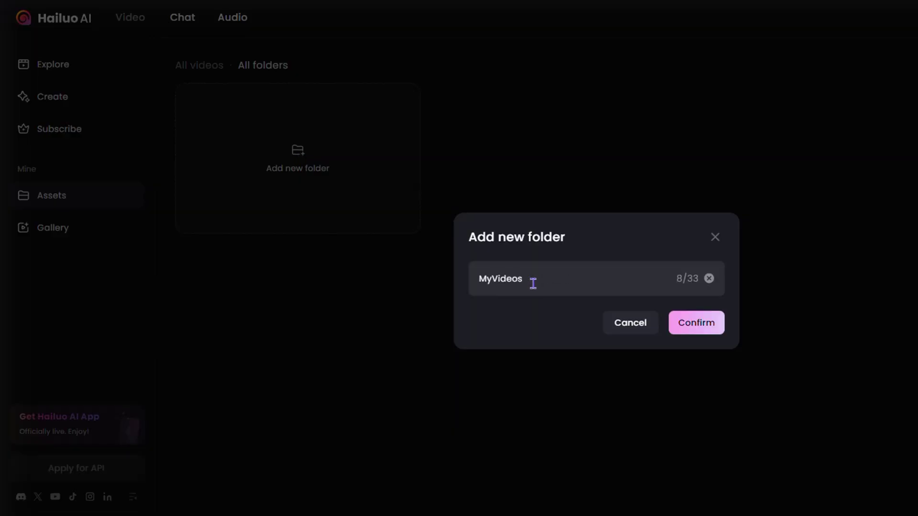
left_click(701, 330)
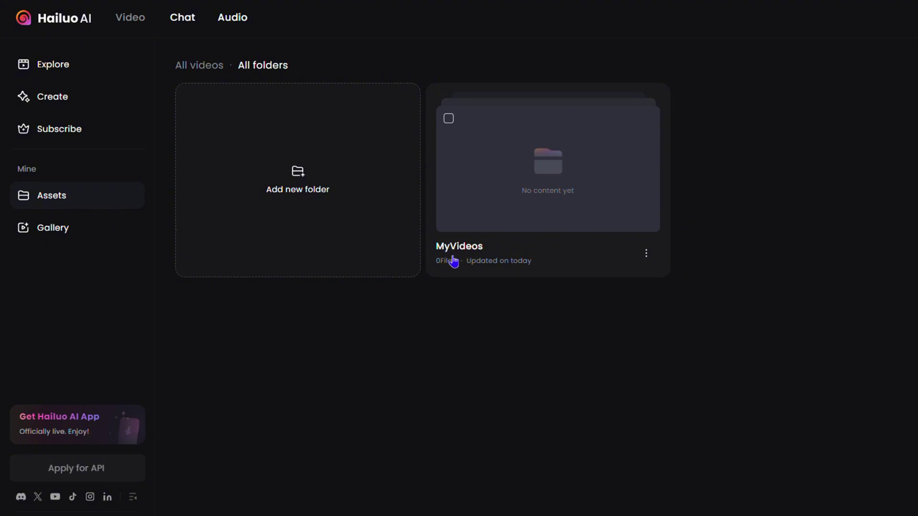
Rename the MyVideos folder to "My Videos".
left_click(646, 254)
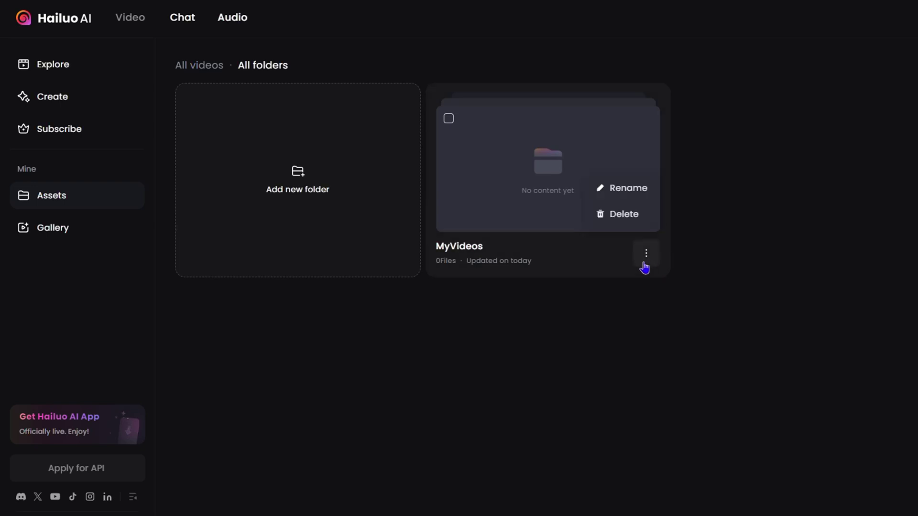
left_click(630, 190)
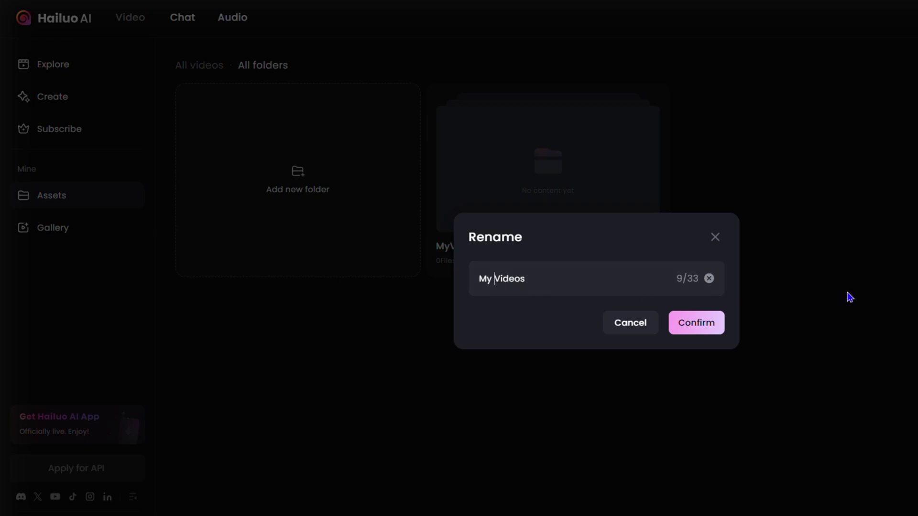
left_click(705, 329)
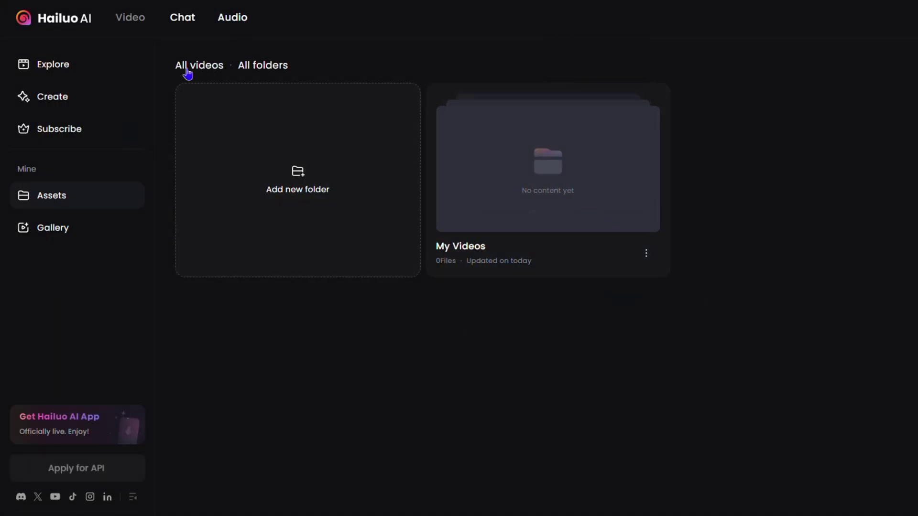
Add the "smile and wink left eye" video to the My Videos folder, creating an extra folder named test while choosing the destination.
left_click(203, 67)
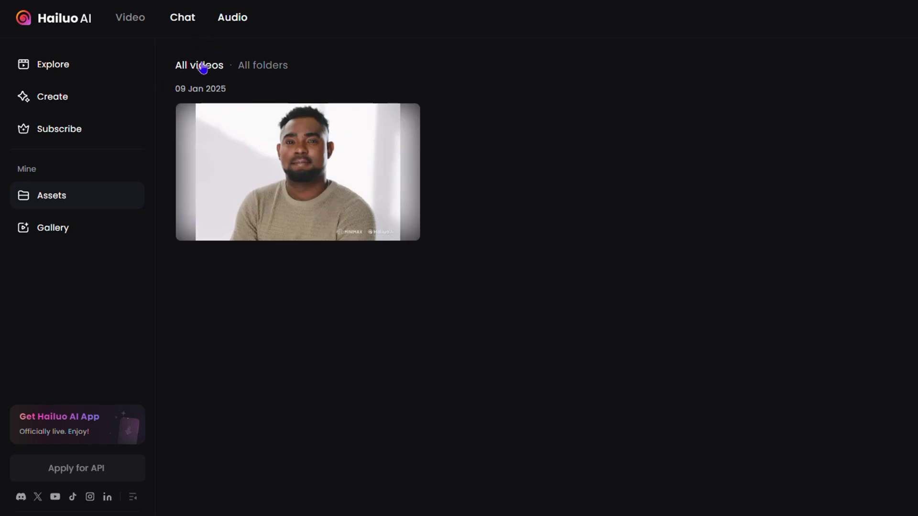
mouse_move(283, 181)
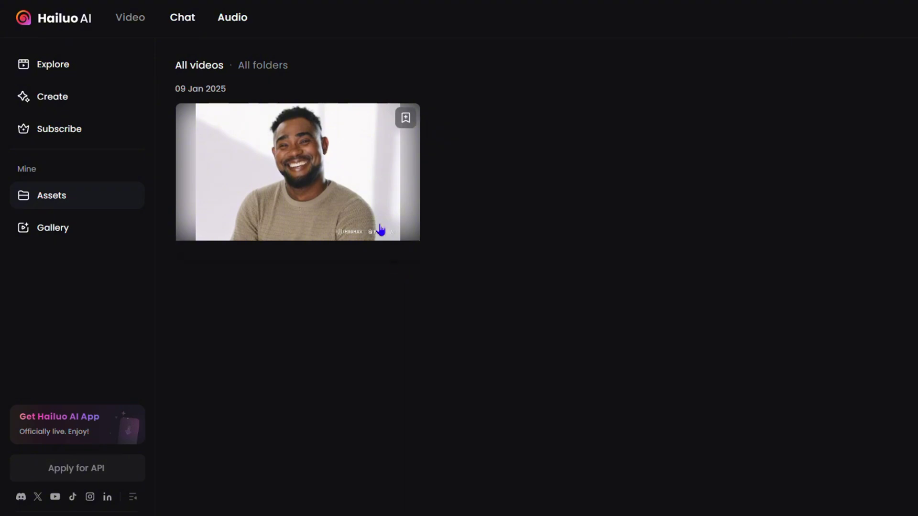
left_click(399, 264)
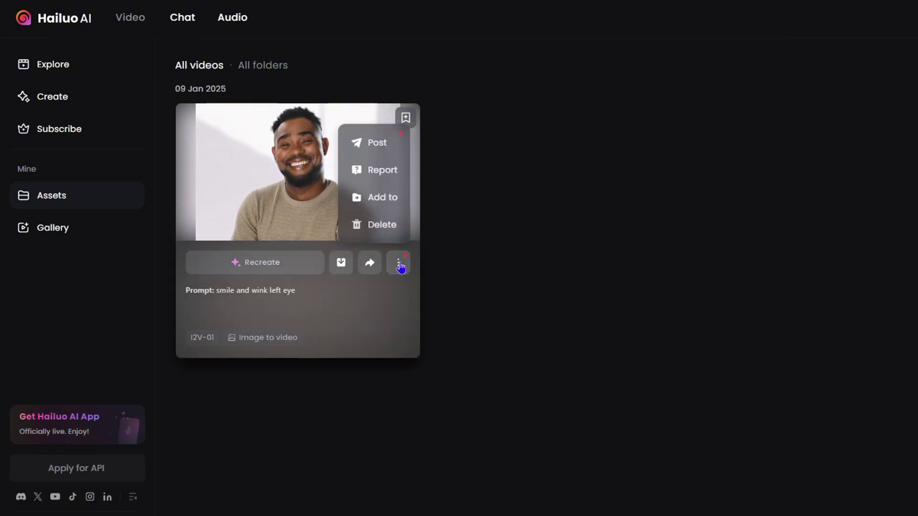
left_click(385, 203)
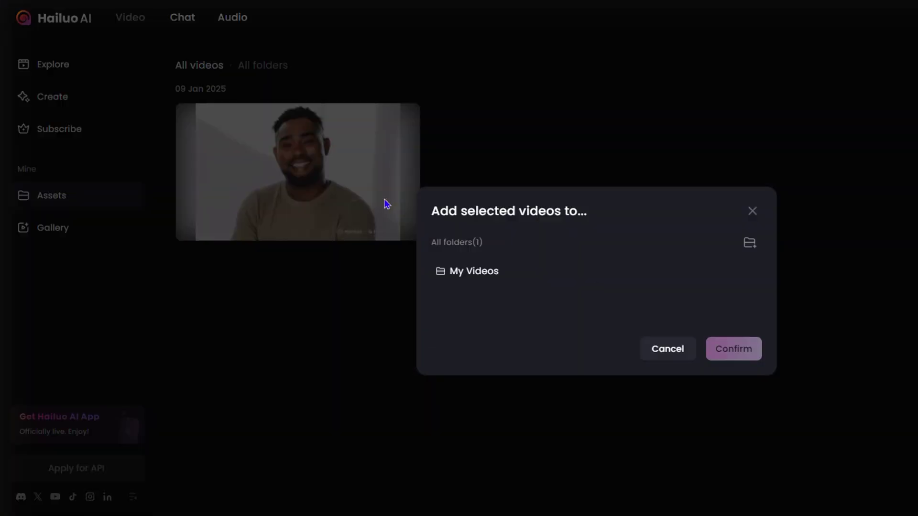
left_click(470, 273)
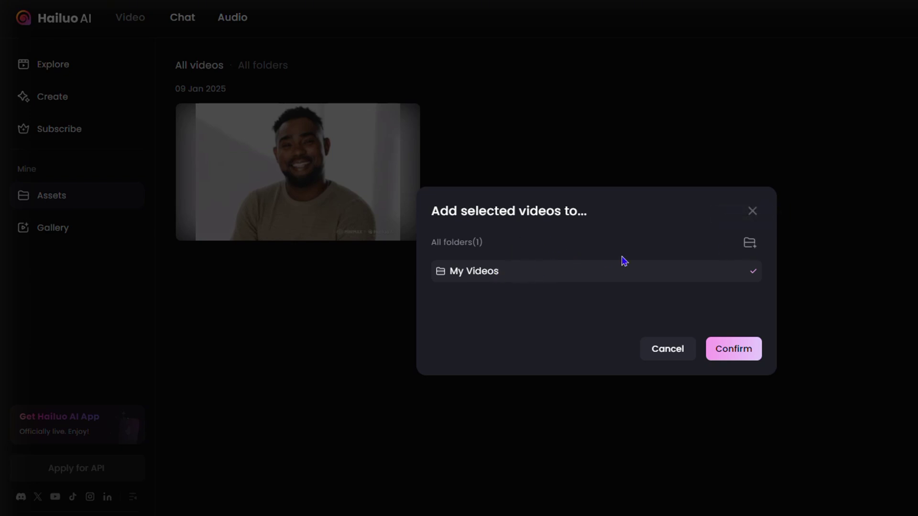
left_click(754, 247)
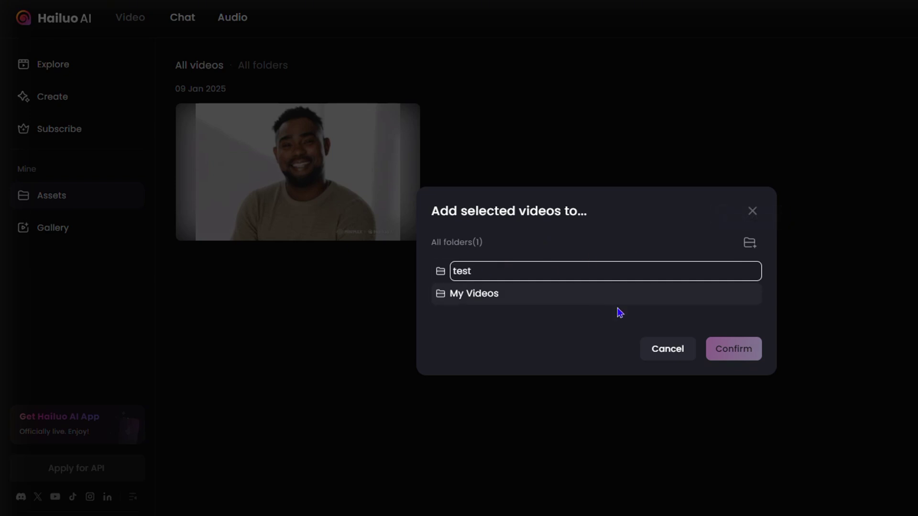
left_click(741, 350)
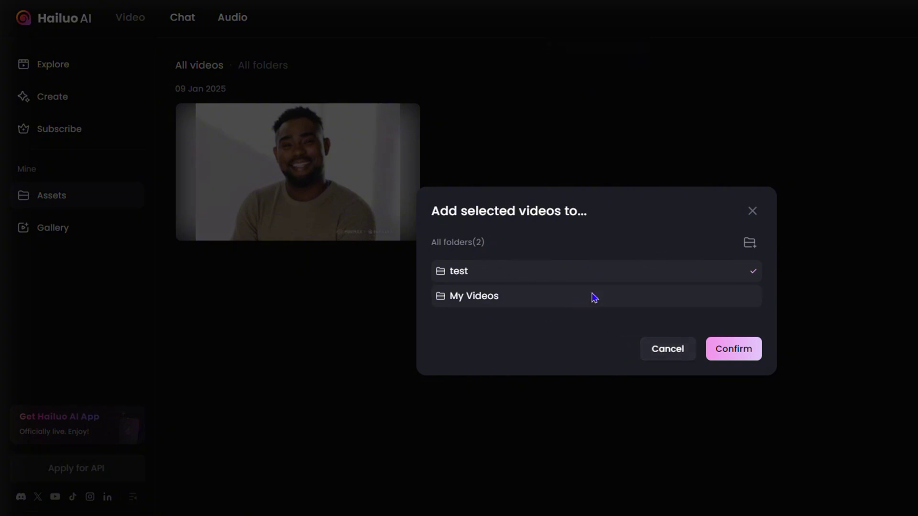
left_click(682, 293)
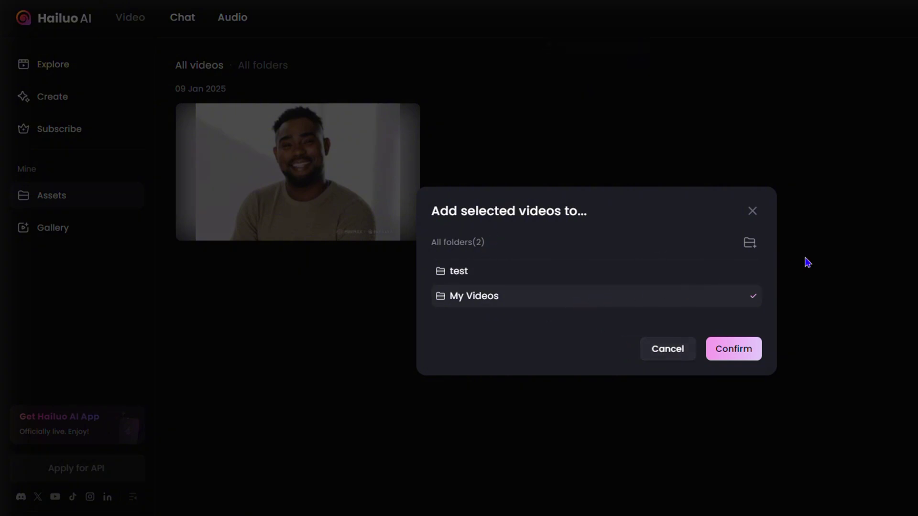
left_click(741, 350)
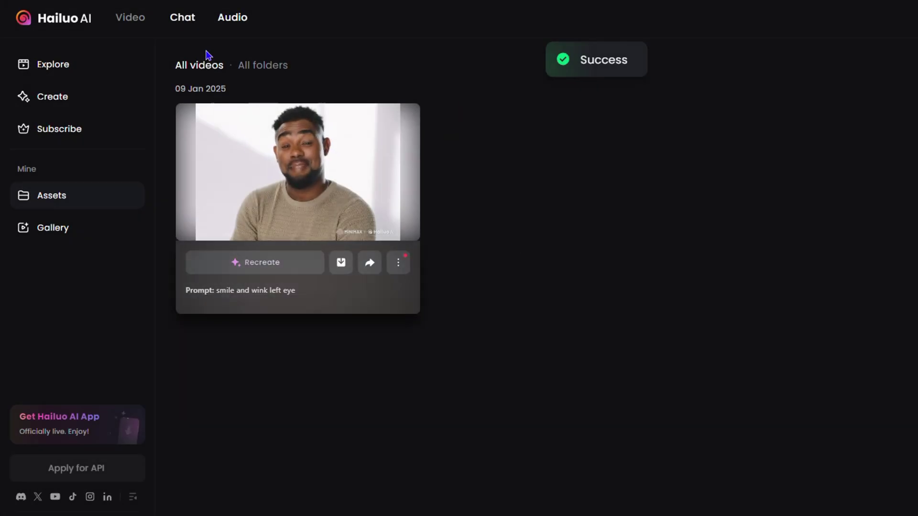
Check the contents of the My Videos folder and view the liked videos in the Gallery.
left_click(271, 68)
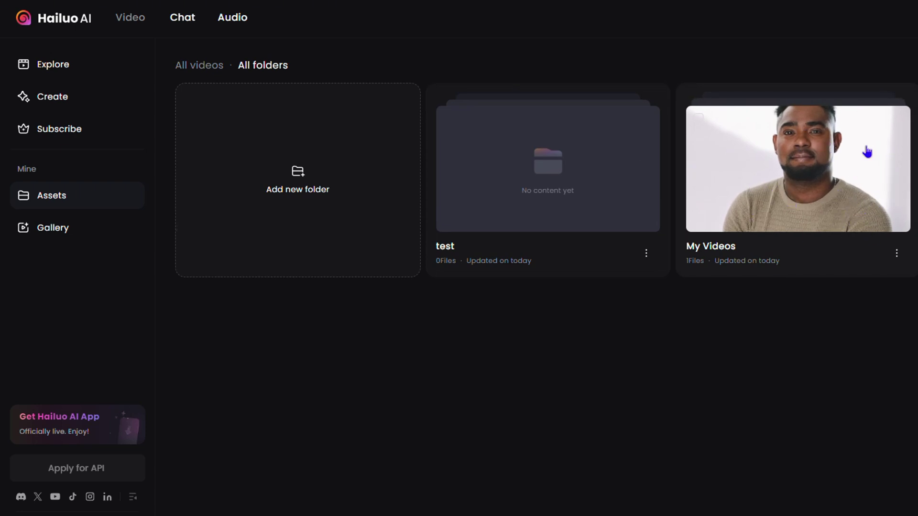
left_click(815, 184)
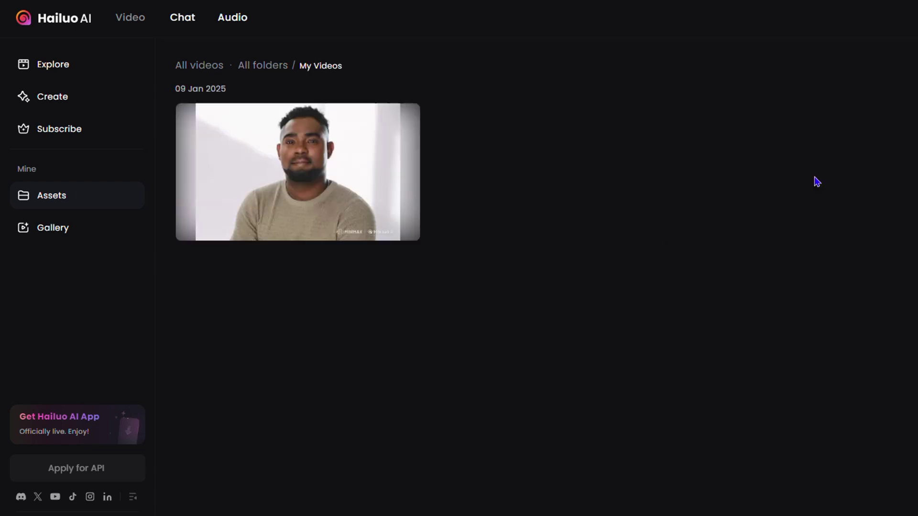
left_click(61, 233)
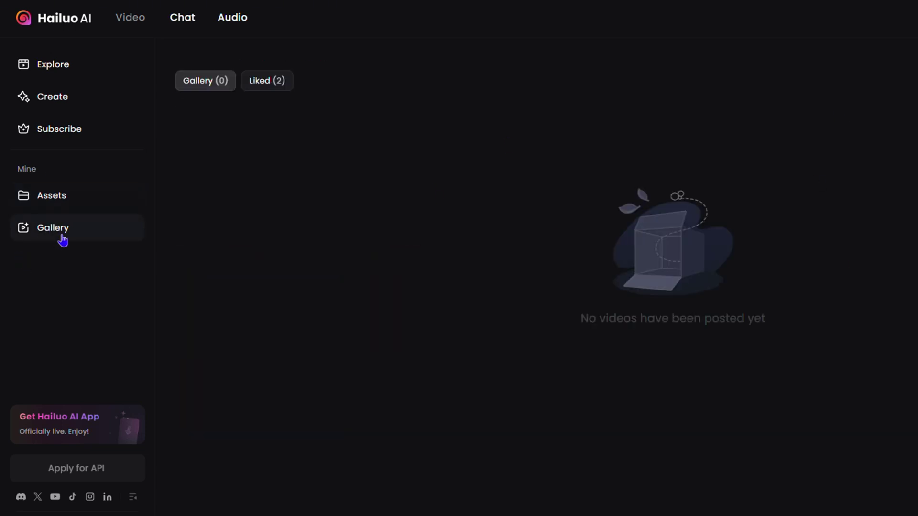
left_click(267, 82)
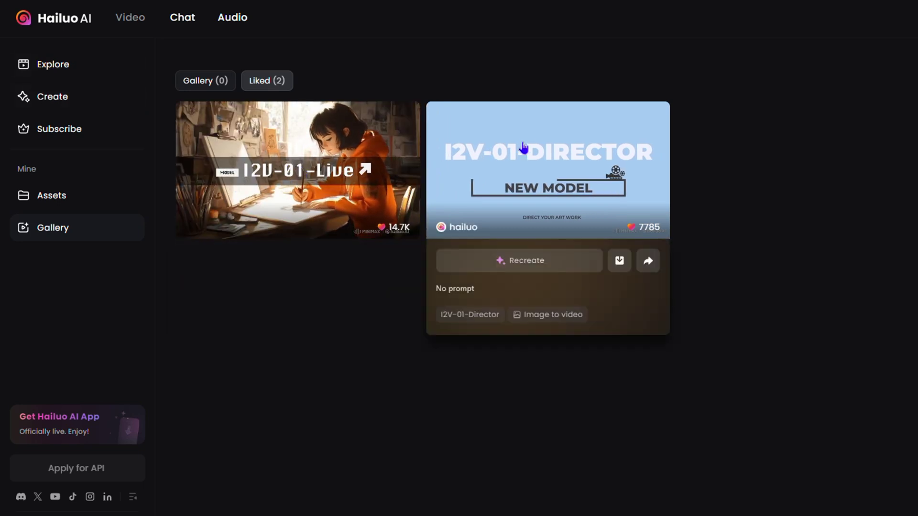
Like the S2V-01 Subject Reference video in the Explore page's Discover feed and view the Gallery's liked videos again.
left_click(52, 68)
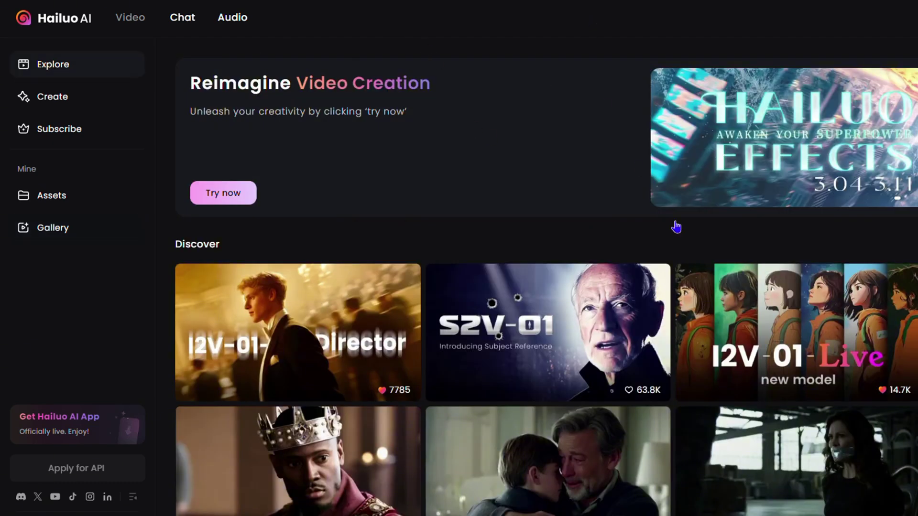
mouse_move(641, 402)
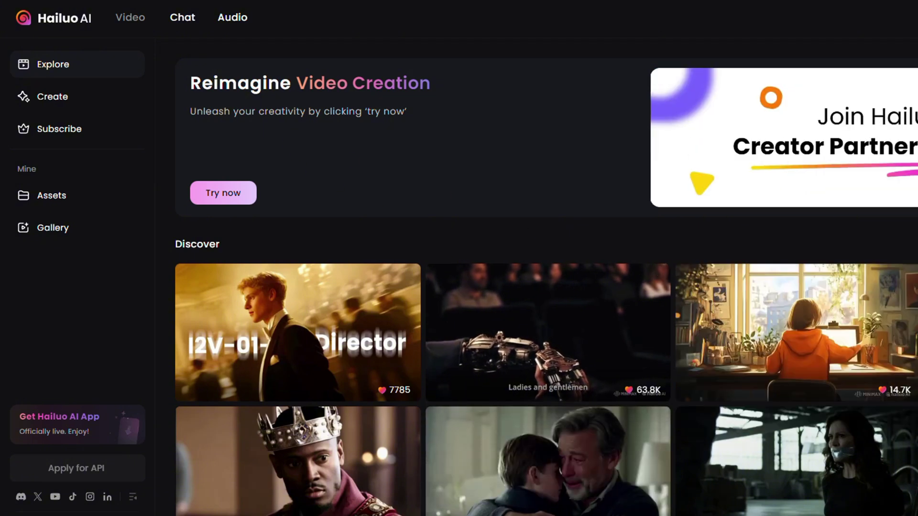
left_click(53, 230)
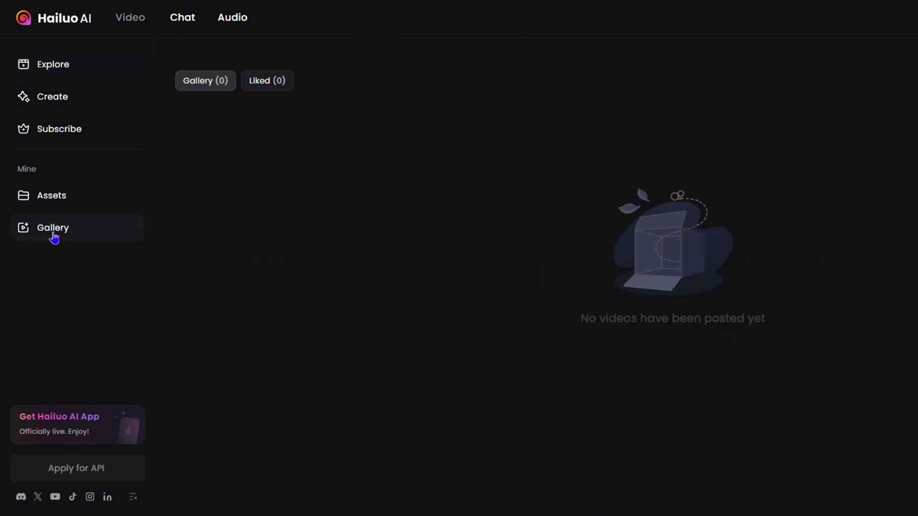
left_click(262, 82)
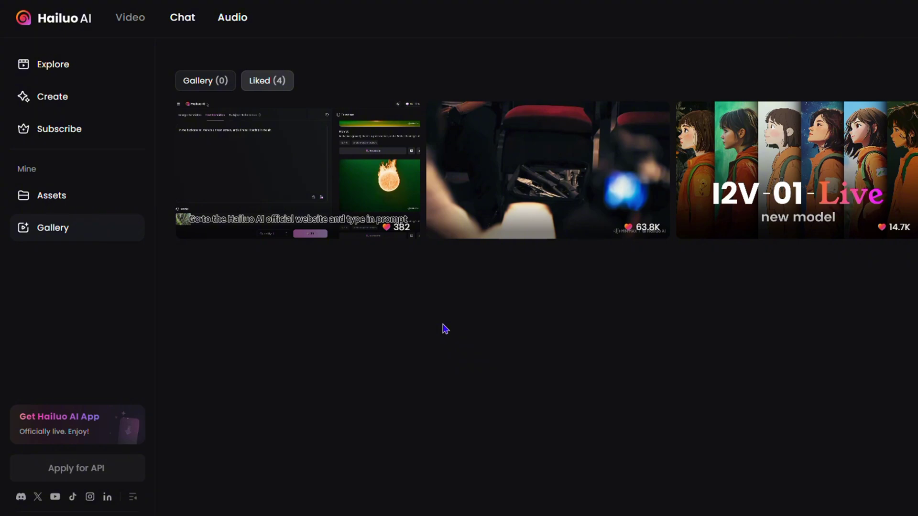
Return to the Video home page, switch to the MiniMax Chat page and sign in with Google.
left_click(133, 21)
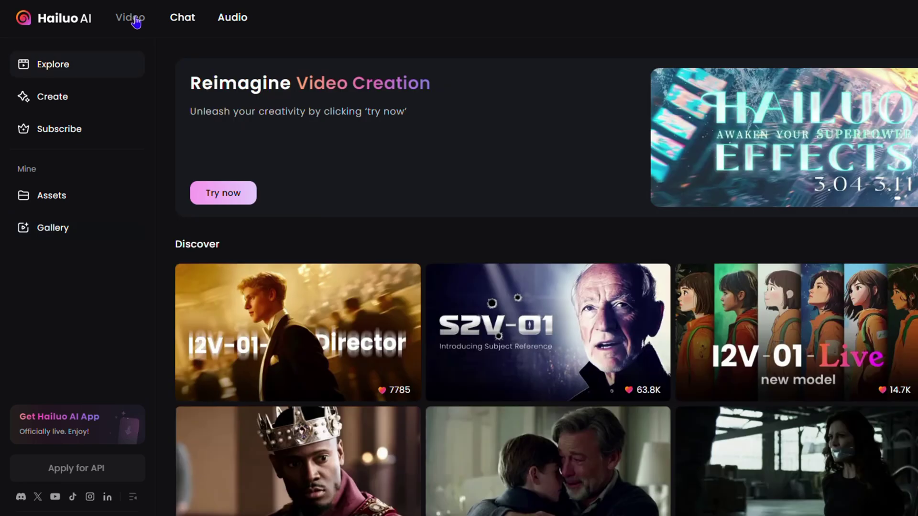
left_click(184, 19)
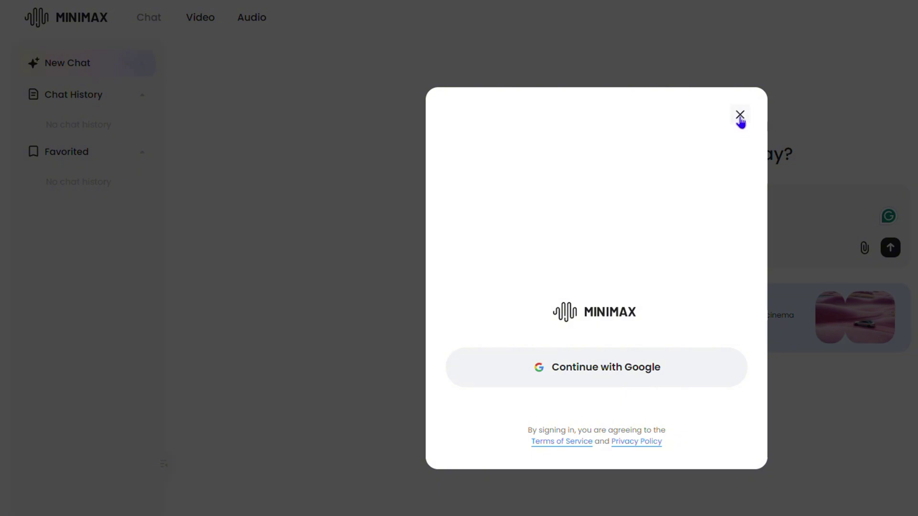
left_click(617, 381)
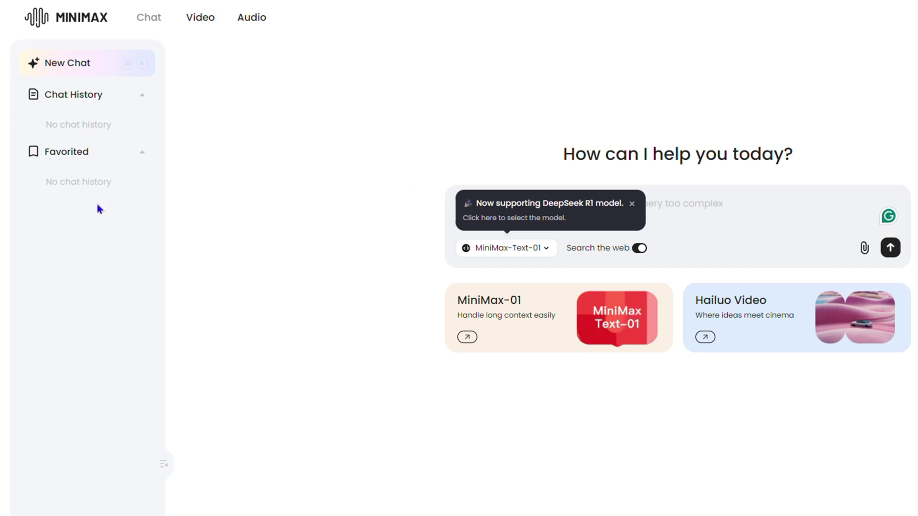
Collapse and re-expand Chat History, collapse the Favorited section and dismiss the DeepSeek R1 model notice.
left_click(80, 97)
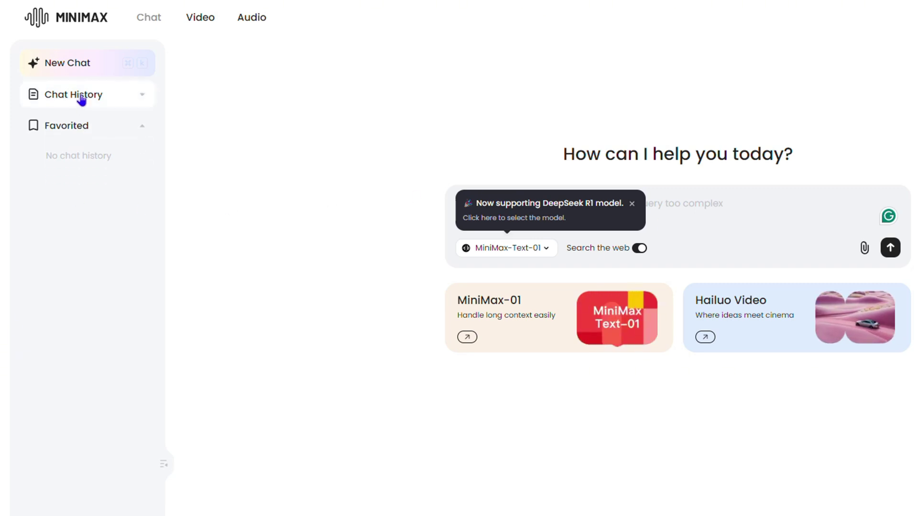
left_click(109, 95)
left_click(79, 150)
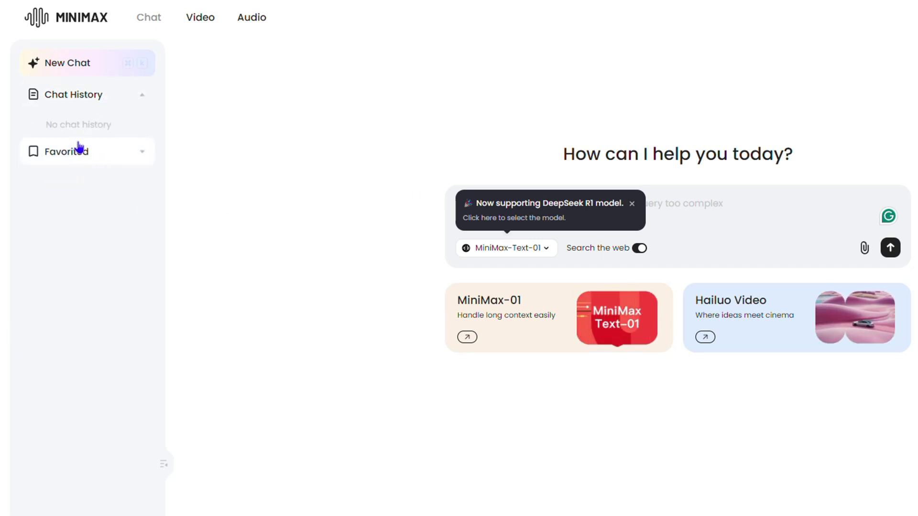
left_click(632, 206)
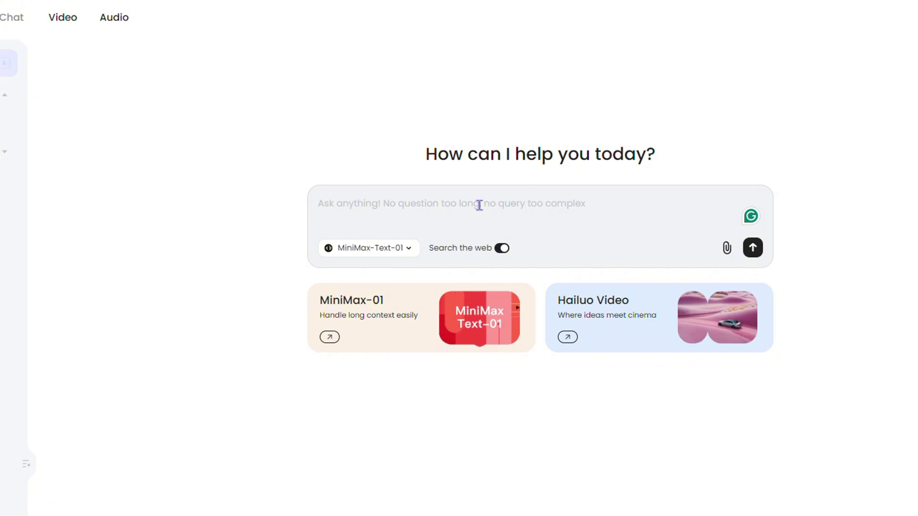
Select the DeepSeek R1 model for the chat and ask "what is chatgpt".
left_click(409, 249)
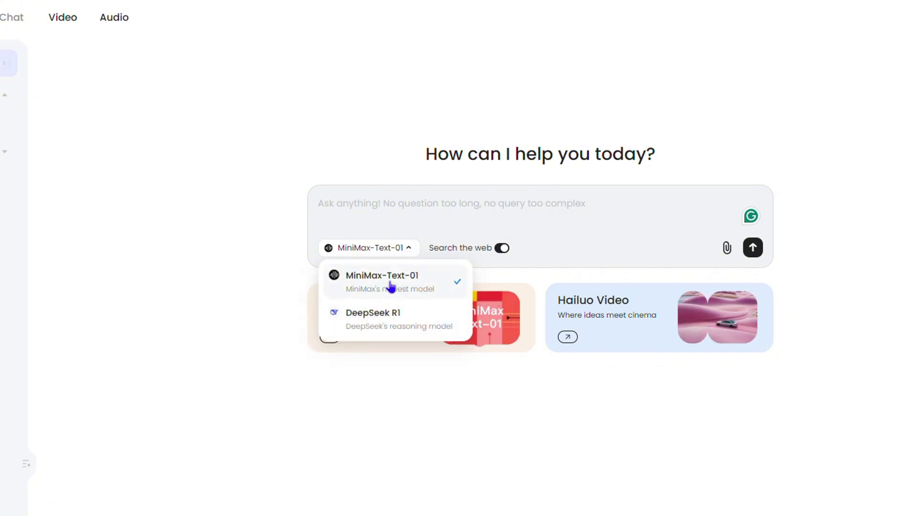
left_click(388, 326)
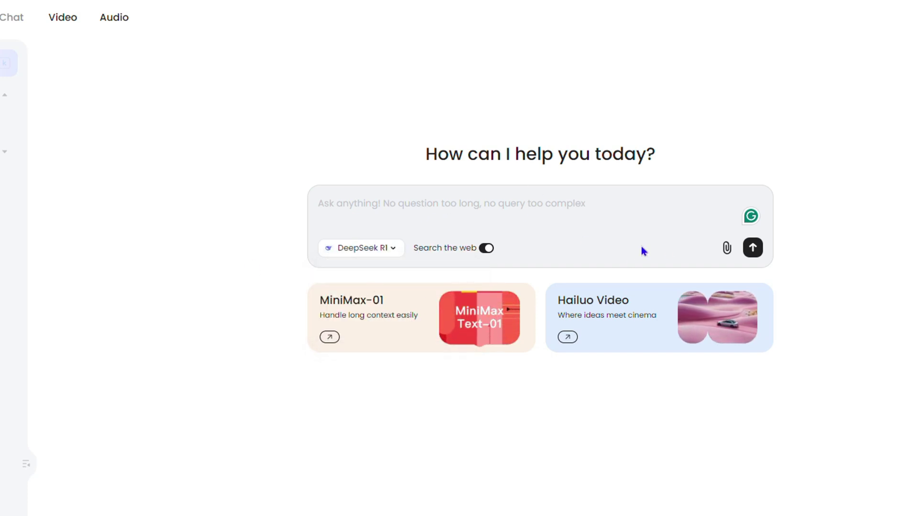
left_click(502, 203)
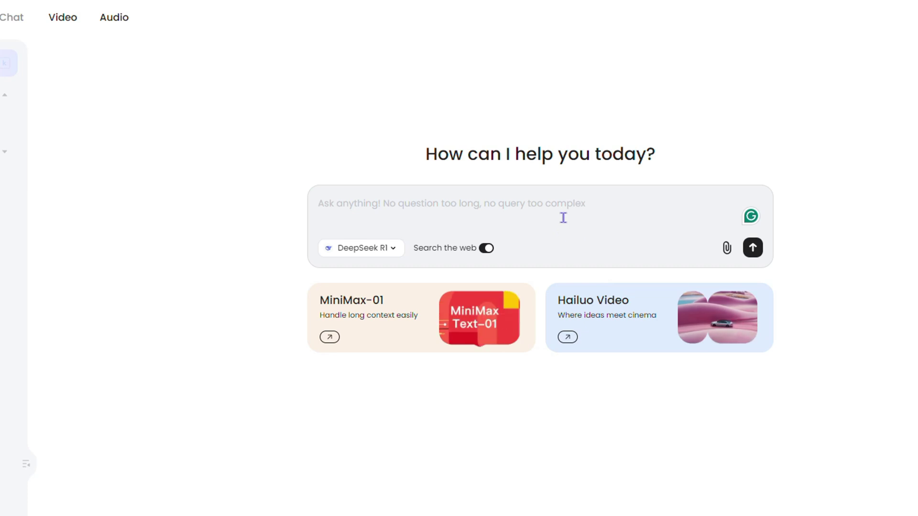
type("what is chat")
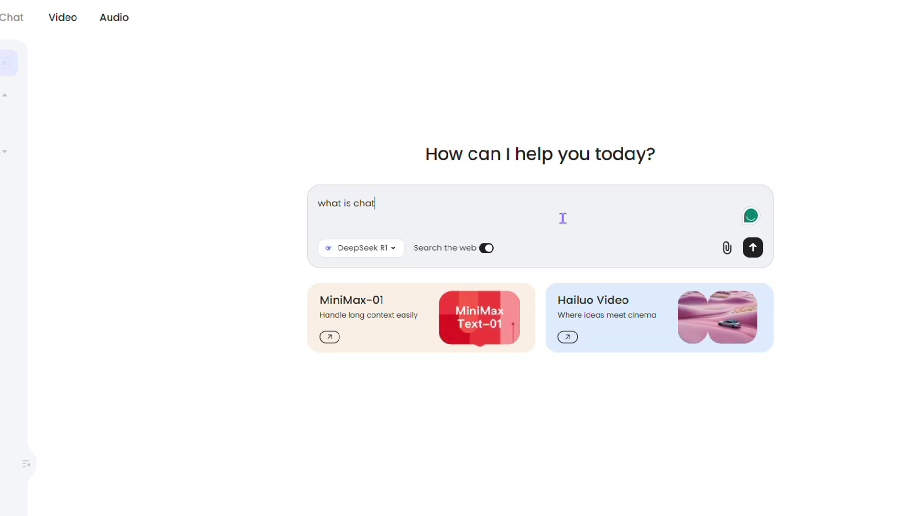
type("gpt")
key("Return")
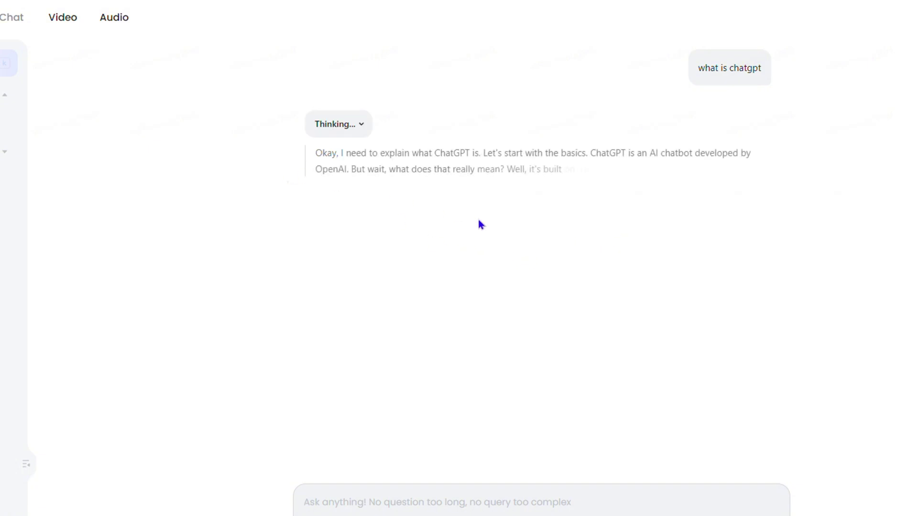
Look over the reasoning and answer as they are written, and stop the response generation.
scroll(577, 504, "down", 1)
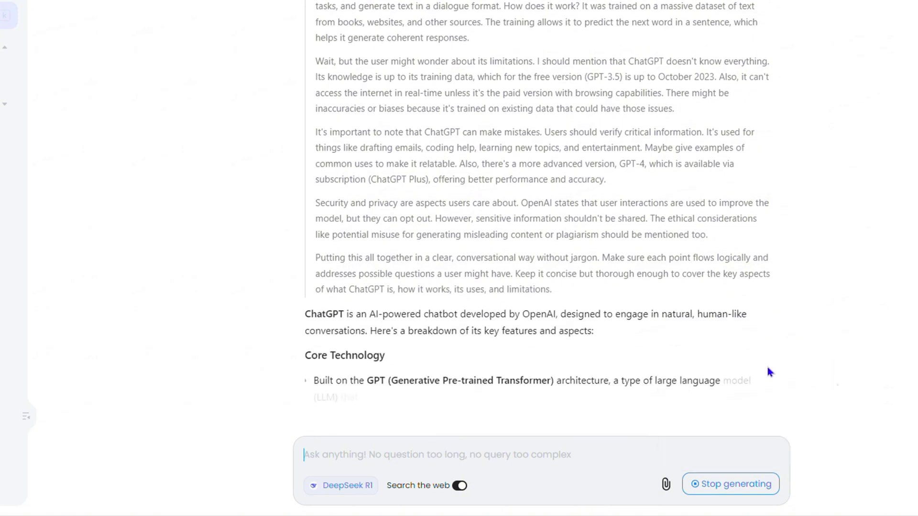
scroll(900, 323, "up", 5)
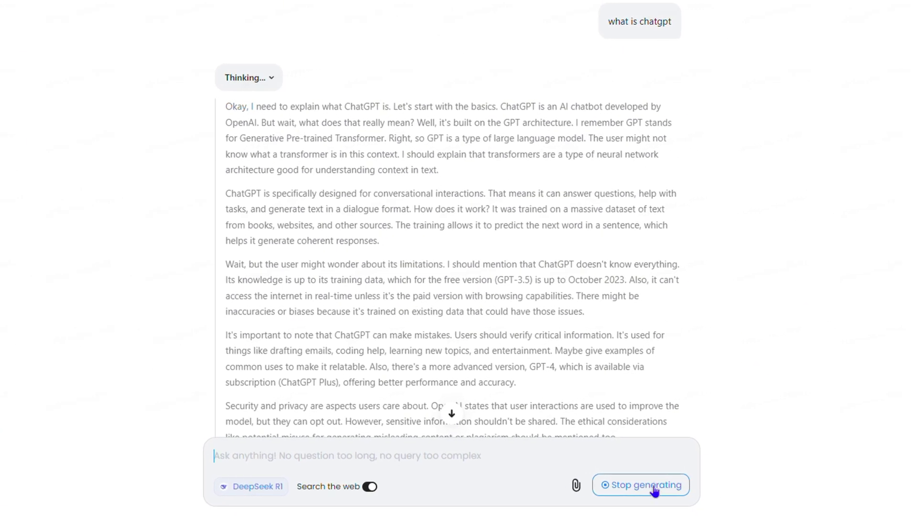
left_click(698, 484)
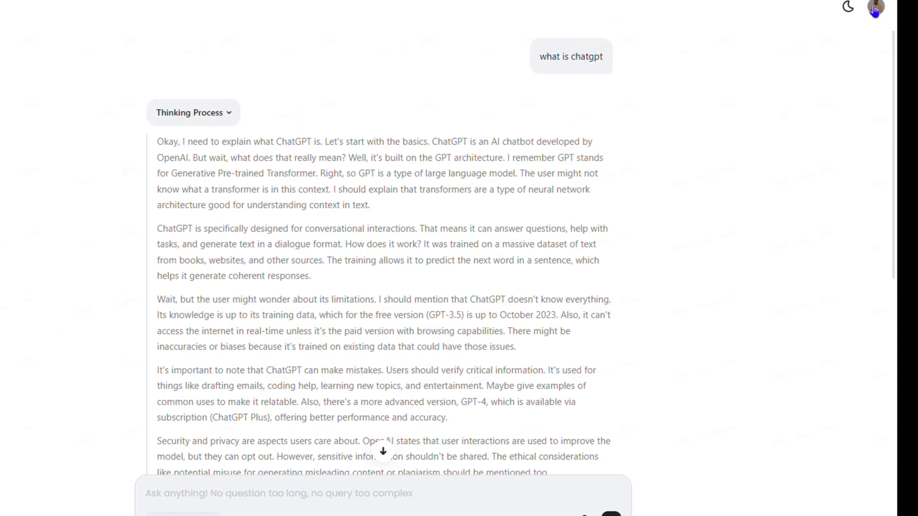
View the account menu options, switch the chat page to dark mode and return it to light mode.
left_click(874, 19)
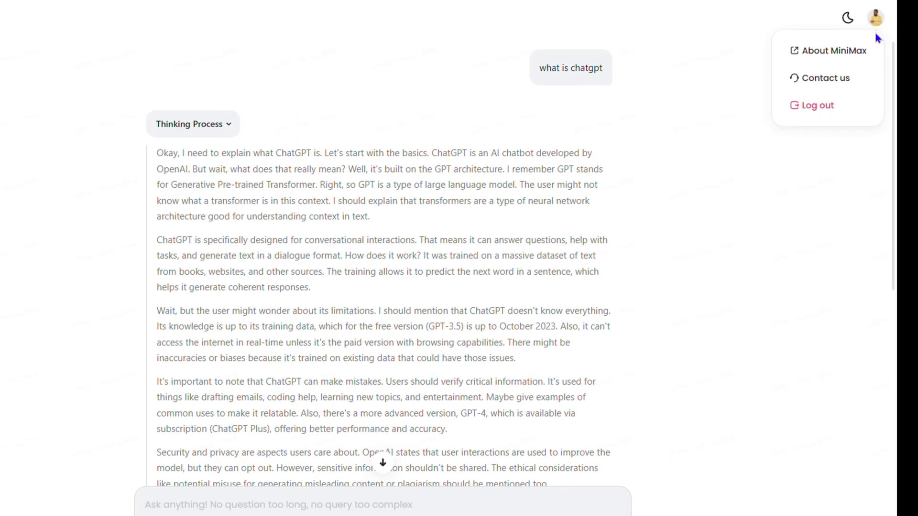
left_click(847, 19)
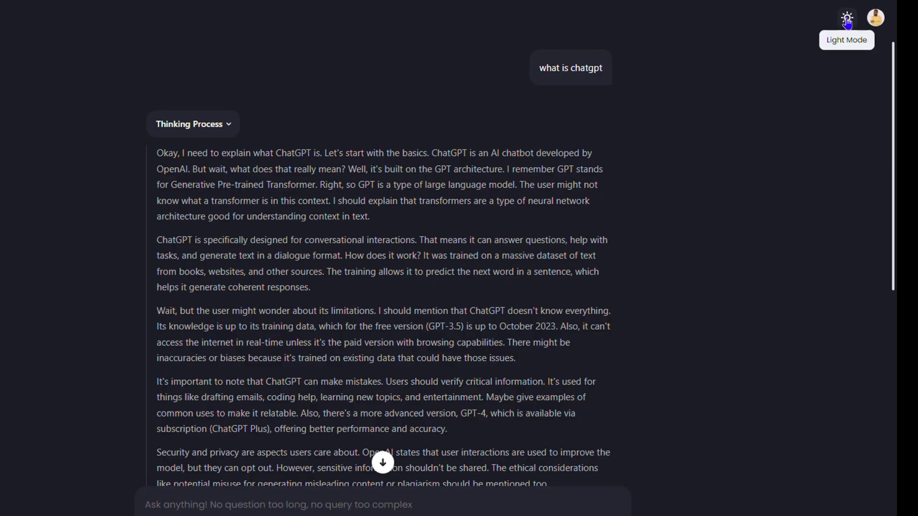
left_click(847, 20)
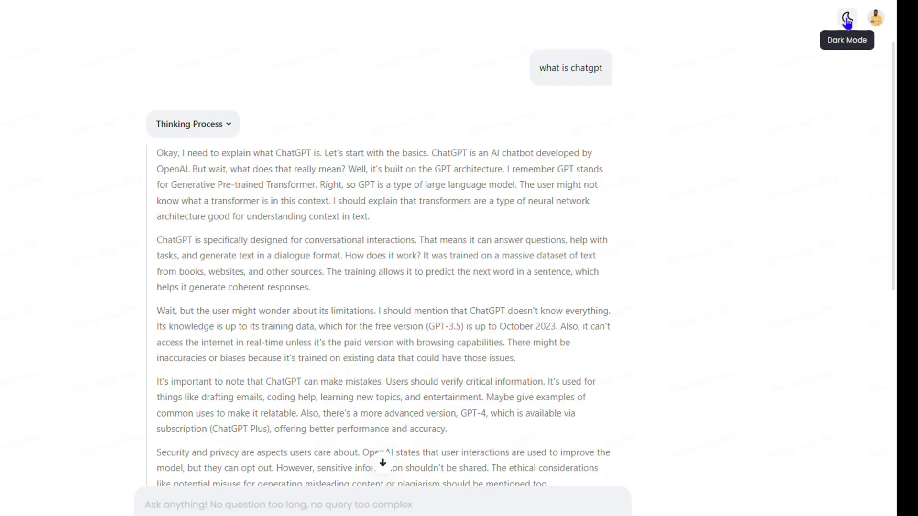
Go from the Hailuo AI Video home page to the Audio page and dismiss the subscription plans announcement.
left_click(27, 130)
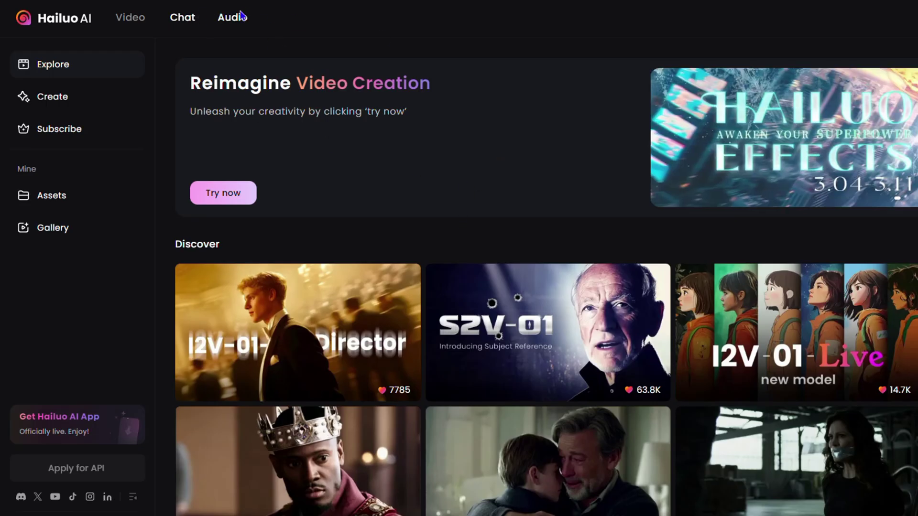
left_click(238, 22)
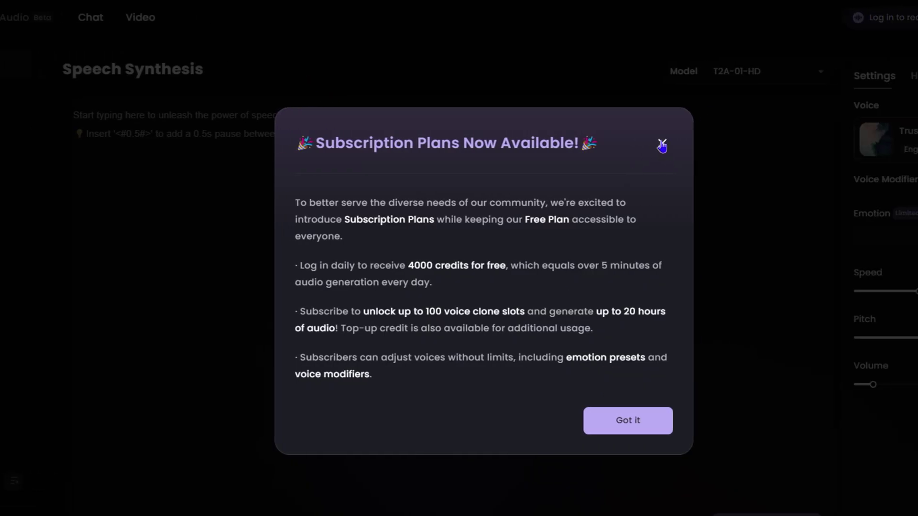
left_click(661, 144)
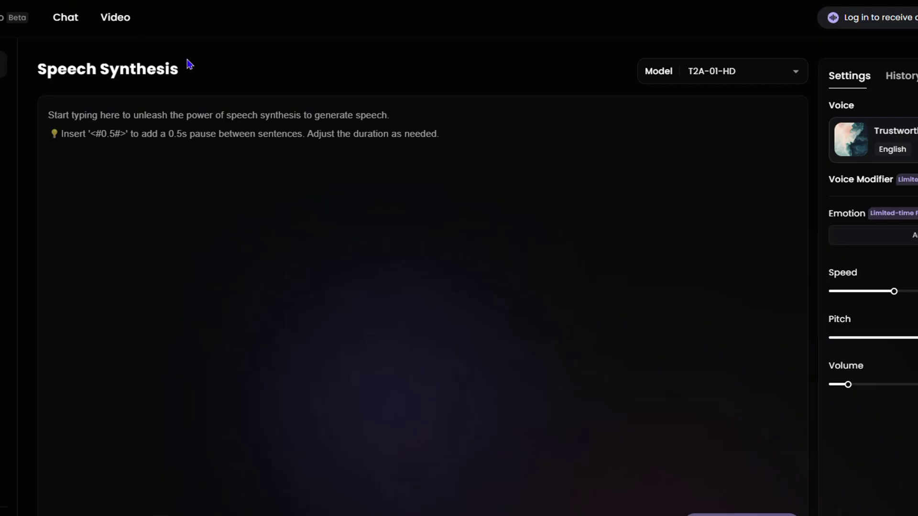
Enter "hello" as the Speech Synthesis text and try to generate the speech.
left_click(70, 123)
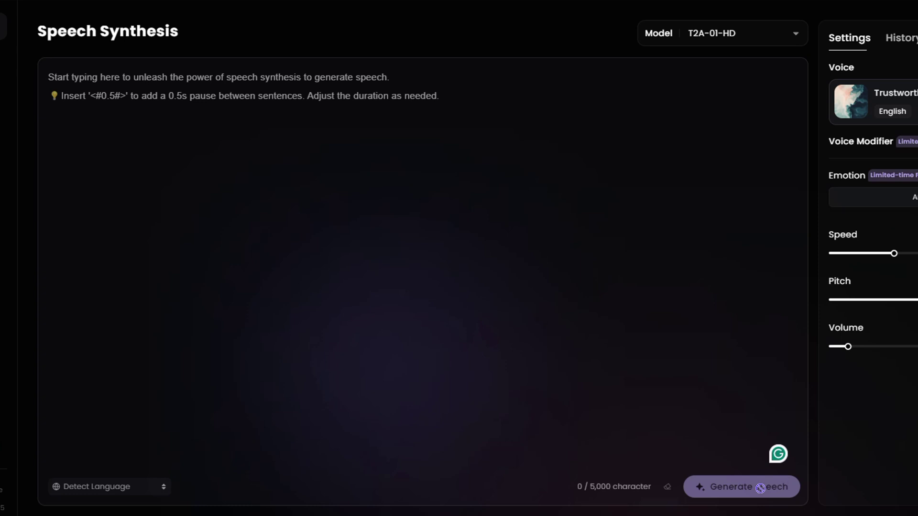
type("hello")
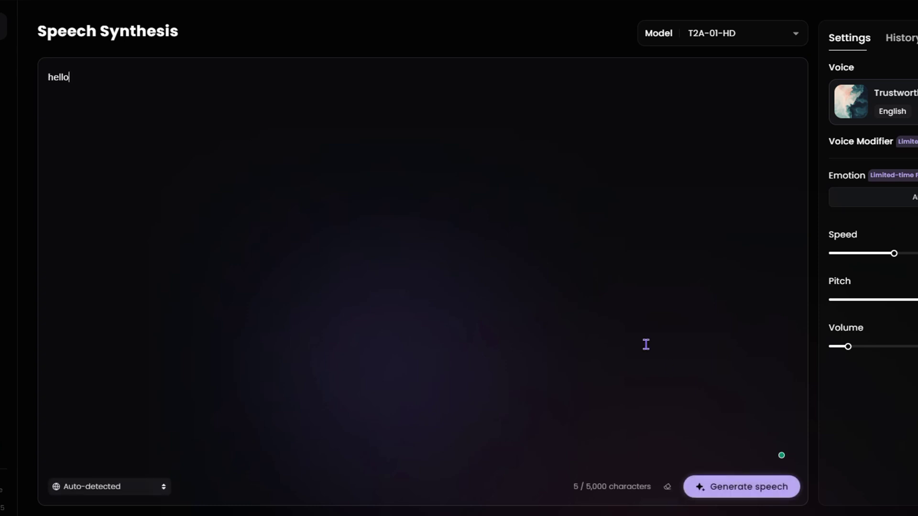
left_click(754, 490)
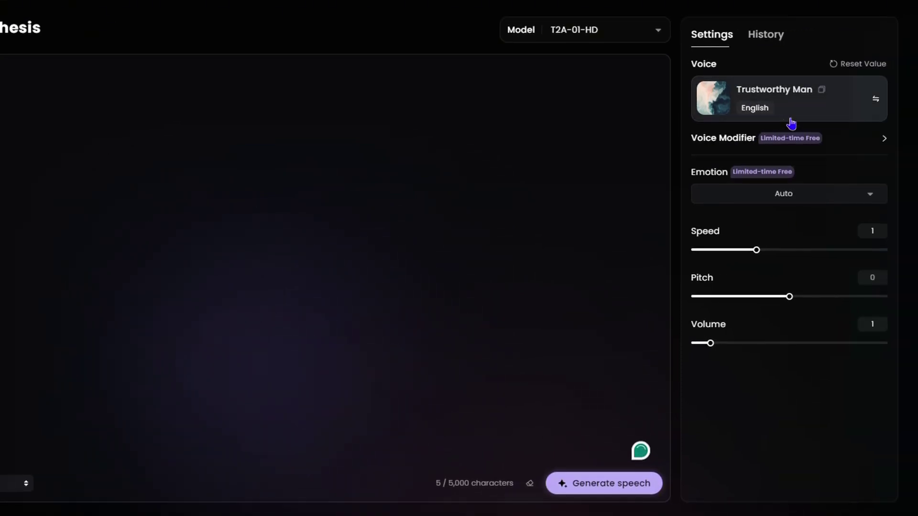
Browse the voice library and change the speech voice to Deep-voiced Gentleman.
left_click(878, 109)
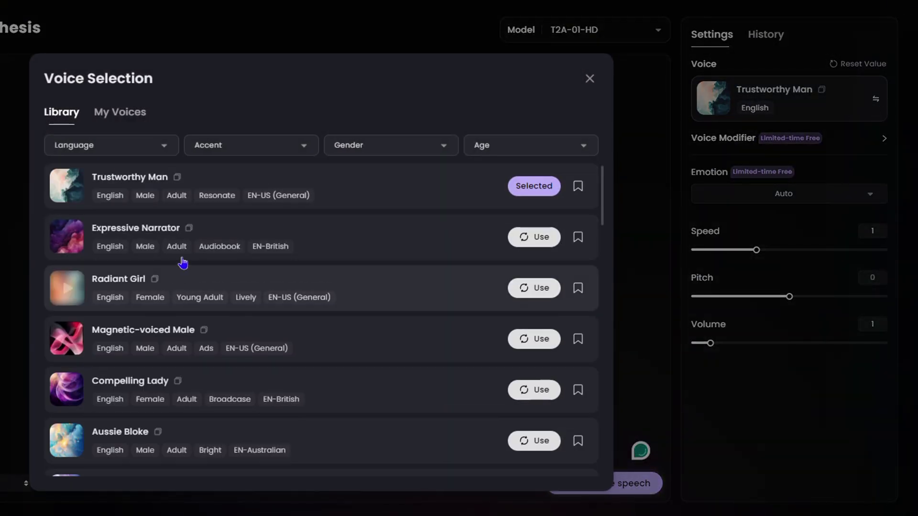
scroll(215, 263, "down", 5)
scroll(283, 271, "up", 5)
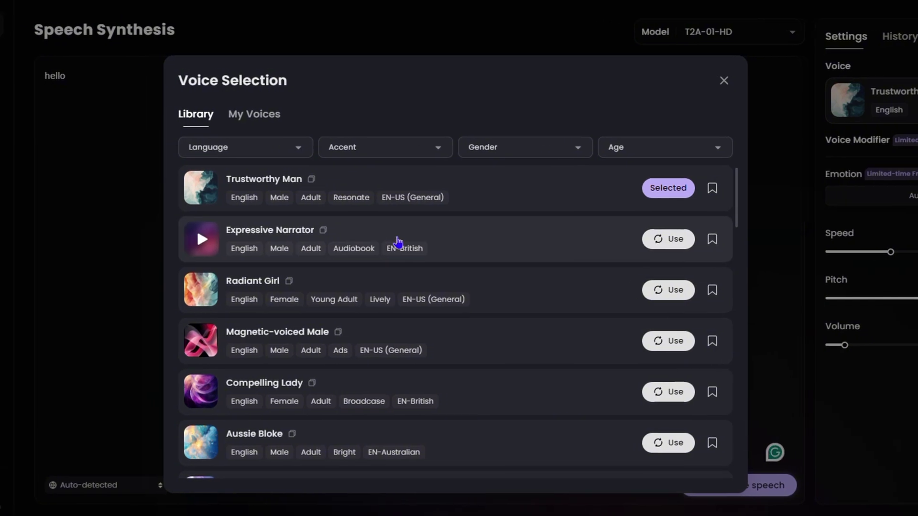
scroll(284, 254, "down", 6)
scroll(387, 258, "down", 8)
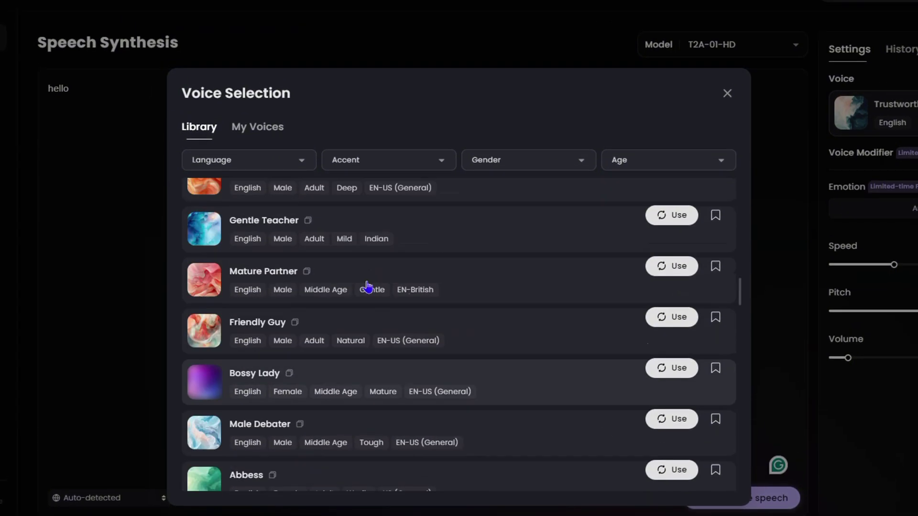
scroll(367, 286, "up", 10)
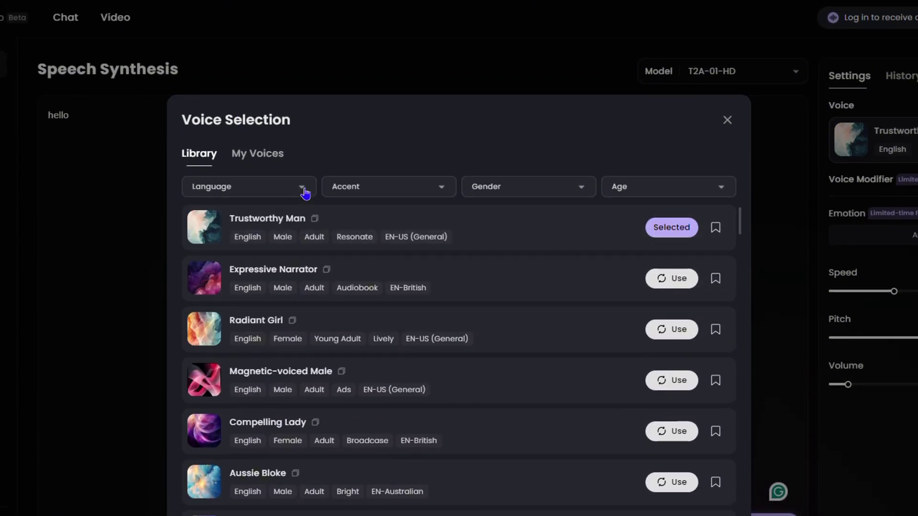
scroll(283, 380, "down", 12)
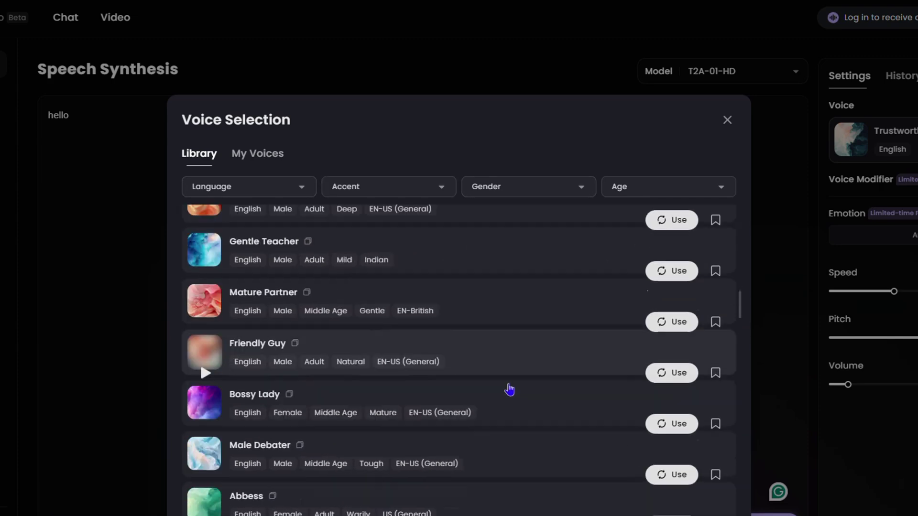
left_click(671, 382)
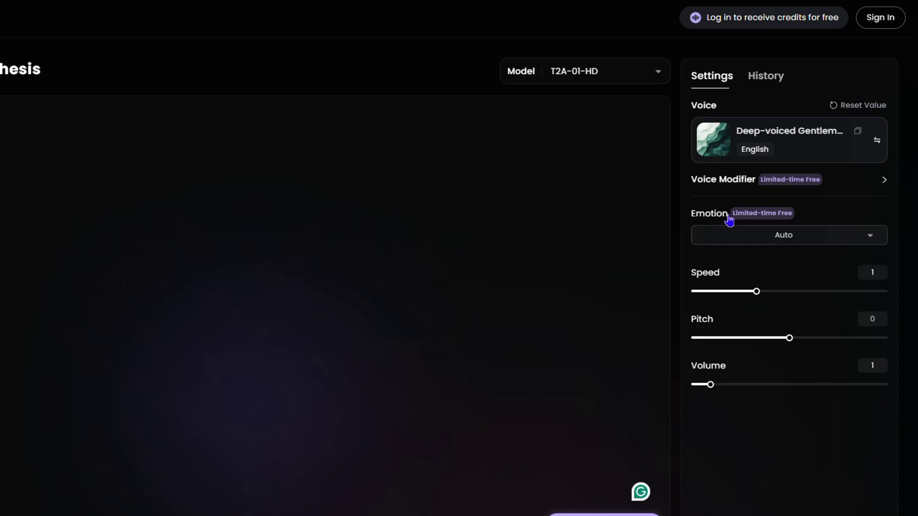
Look through the Emotion options, leaving Auto selected, and raise the speech Volume.
left_click(856, 234)
scroll(721, 301, "down", 3)
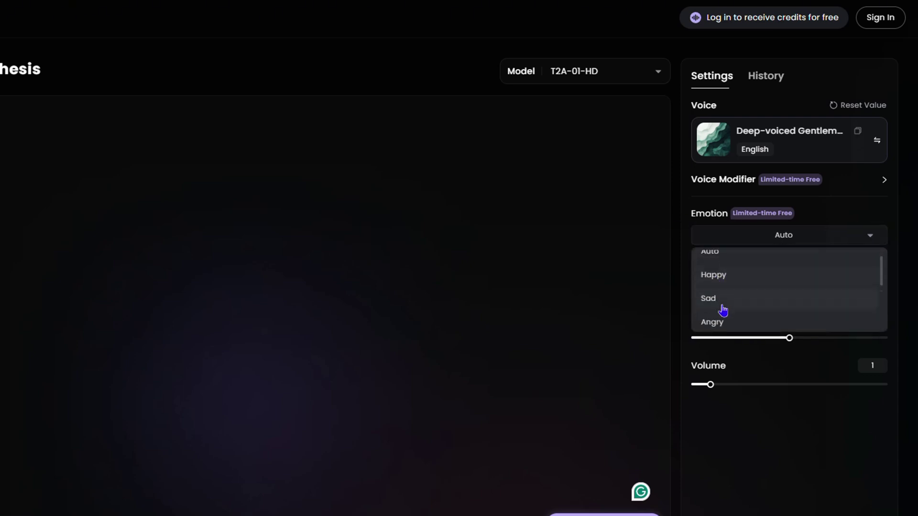
scroll(777, 304, "down", 2)
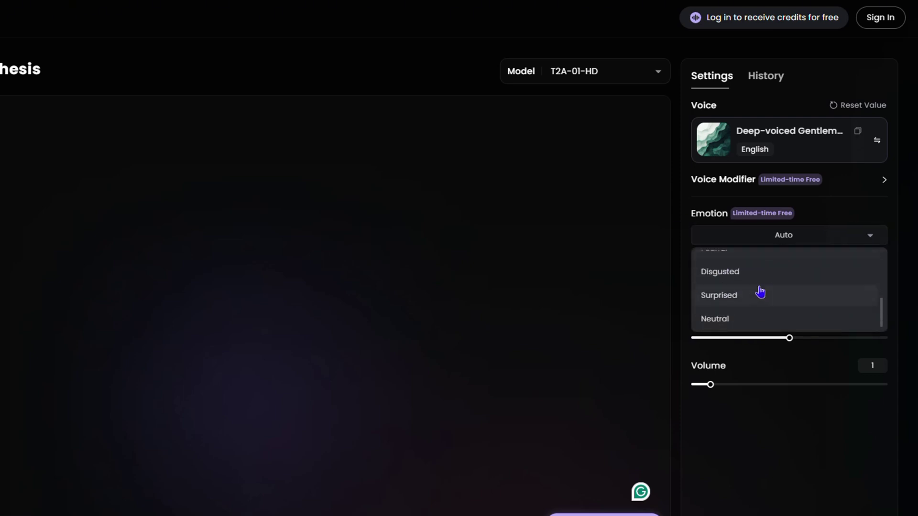
left_click(801, 473)
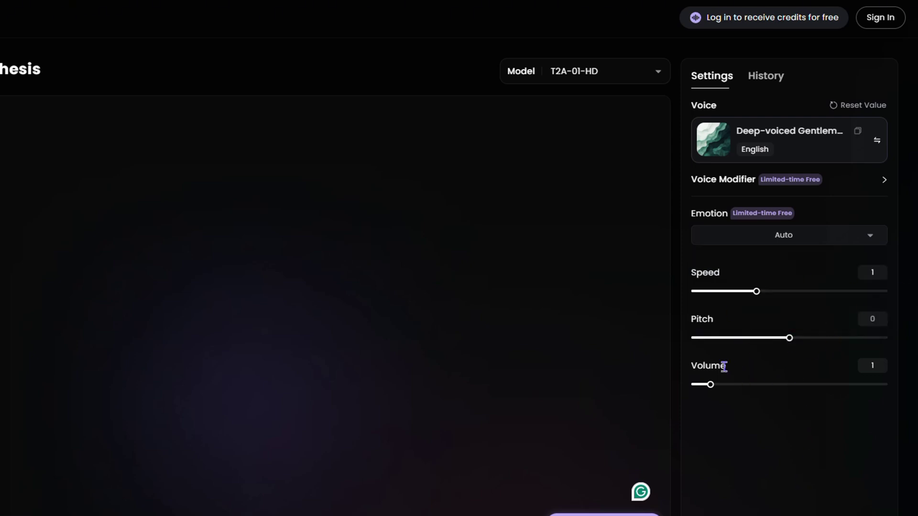
left_click_drag(711, 385, 811, 385)
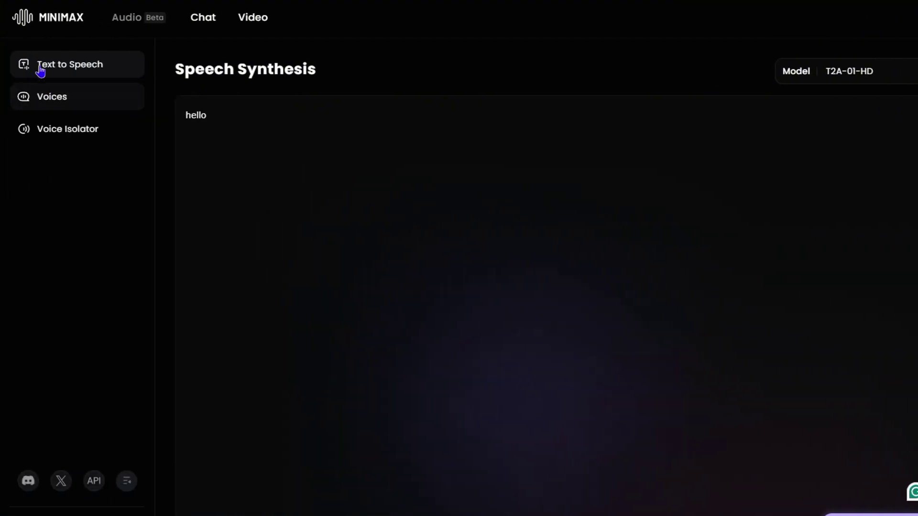
Visit the Voices and Voice Isolator pages and sign in to MiniMax Audio with Google.
left_click(58, 100)
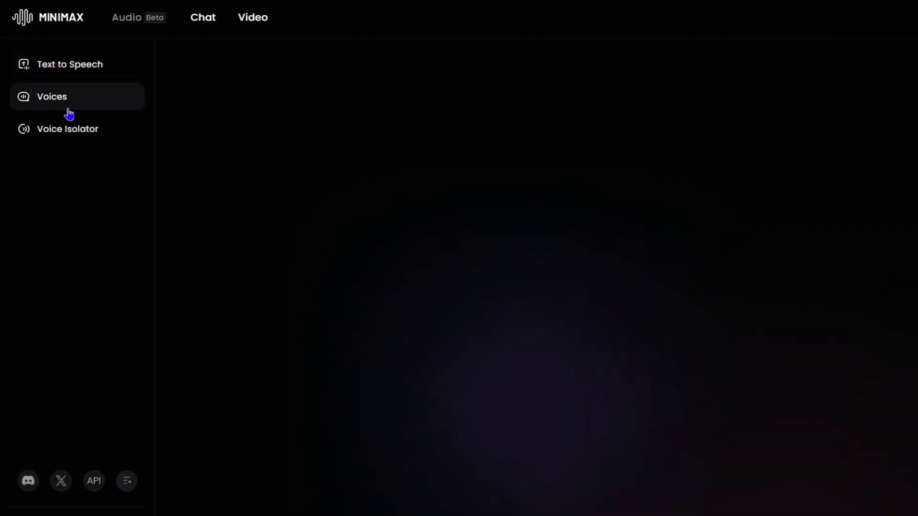
left_click(62, 138)
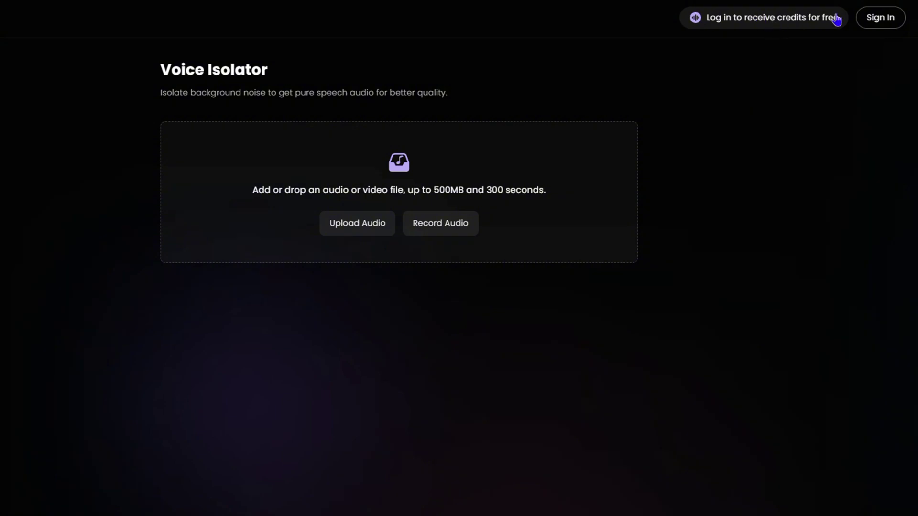
left_click(890, 26)
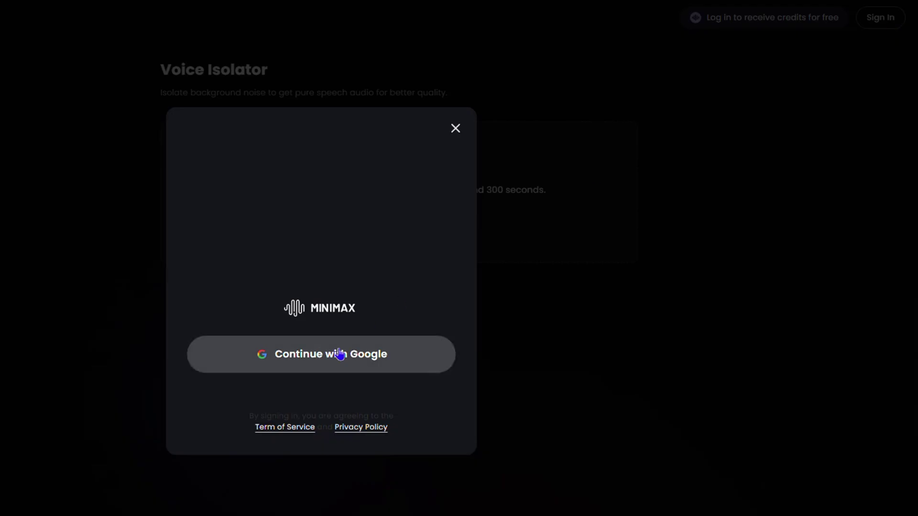
left_click(325, 363)
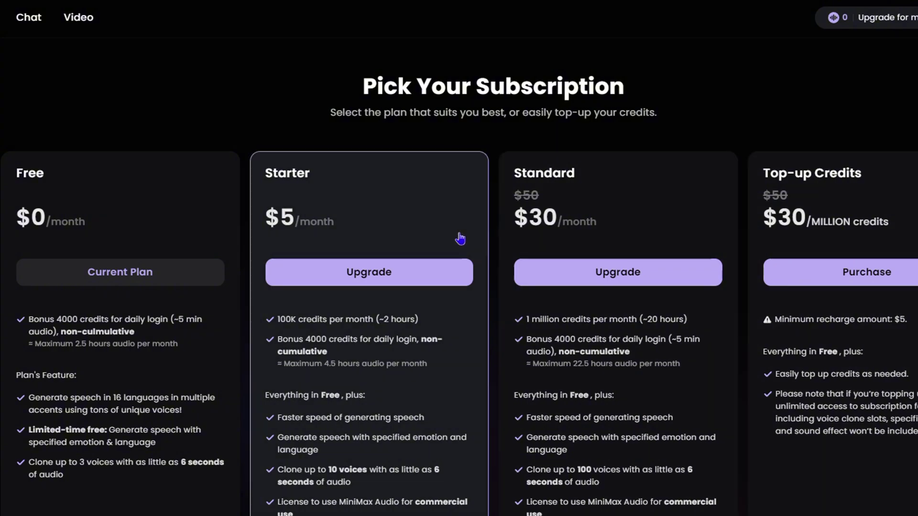
Review the Free, Starter, Standard and Top-up Credits plans on the MiniMax Audio Subscribe page.
scroll(300, 239, "down", 1)
scroll(300, 239, "down", 3)
scroll(303, 198, "up", 4)
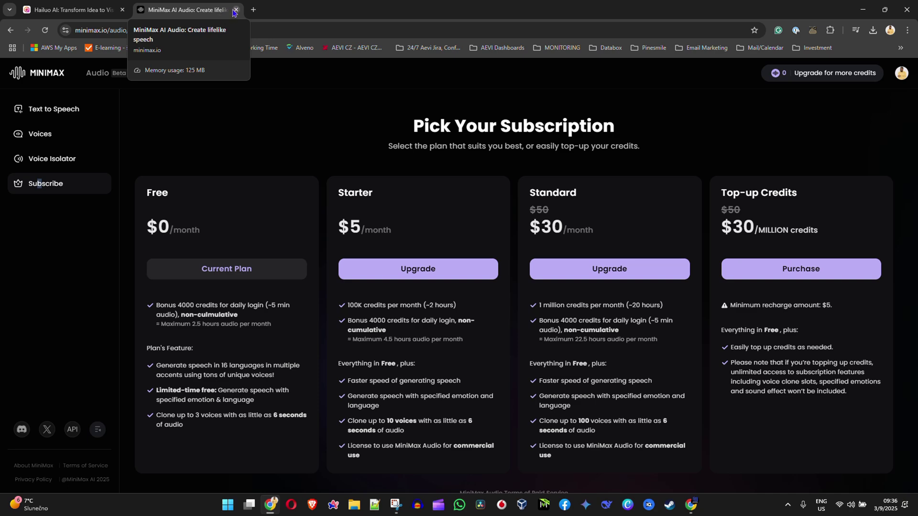
Close the MiniMax Audio page and look over the Discover gallery on the Hailuo AI home page.
left_click(236, 11)
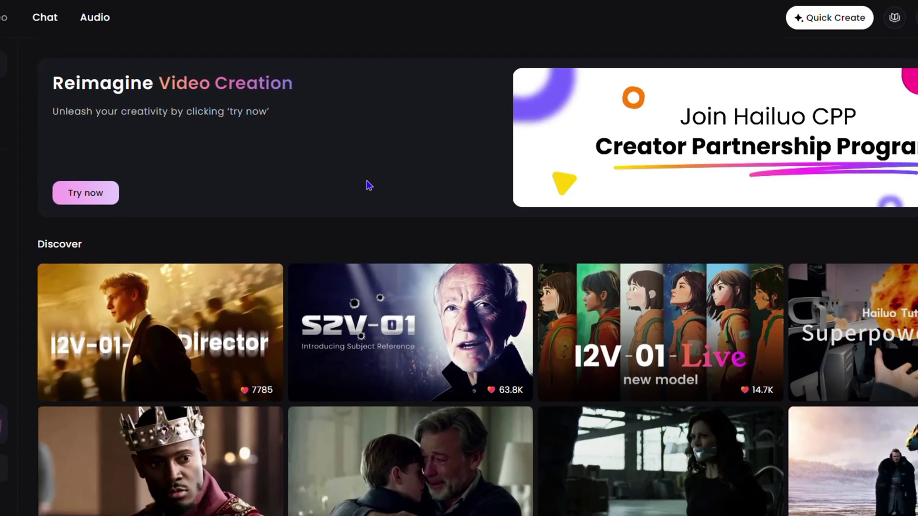
scroll(226, 224, "down", 15)
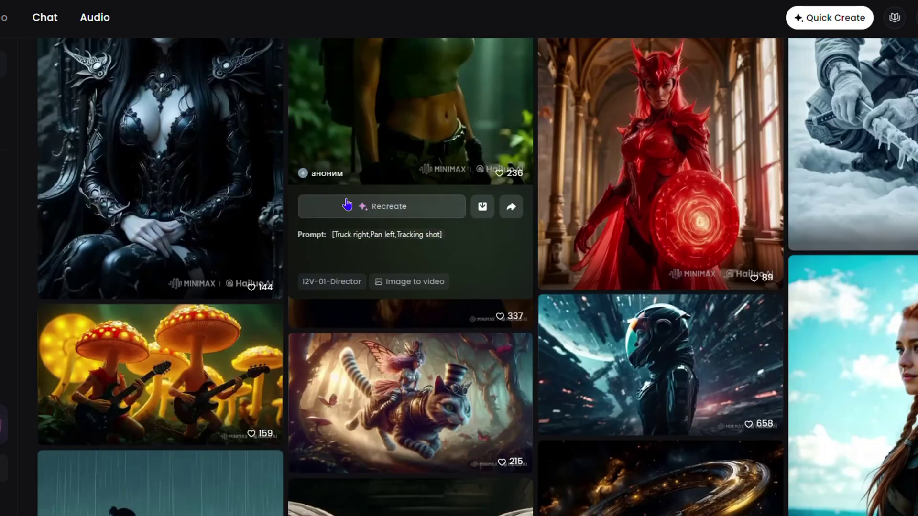
scroll(664, 242, "up", 15)
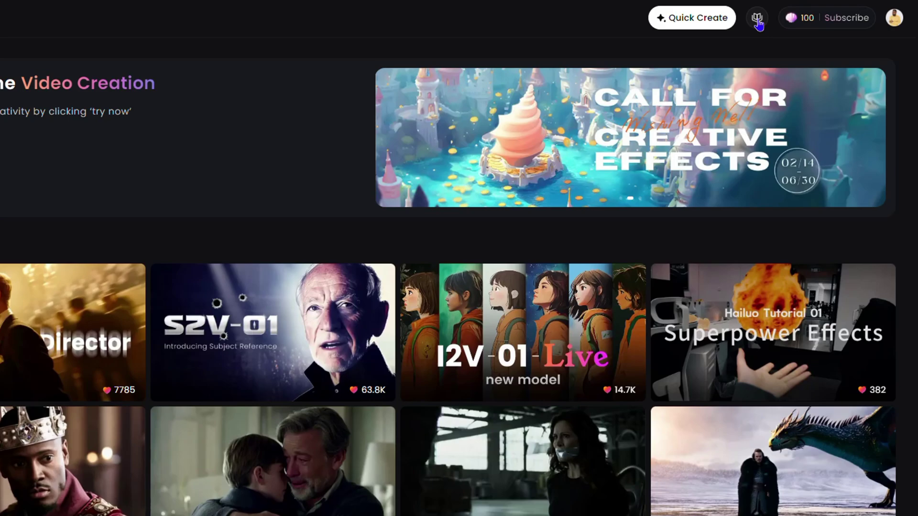
Open the Hailuo AI tutorial document and look through its table of contents and the start of the Subject Reference Model section.
left_click(757, 19)
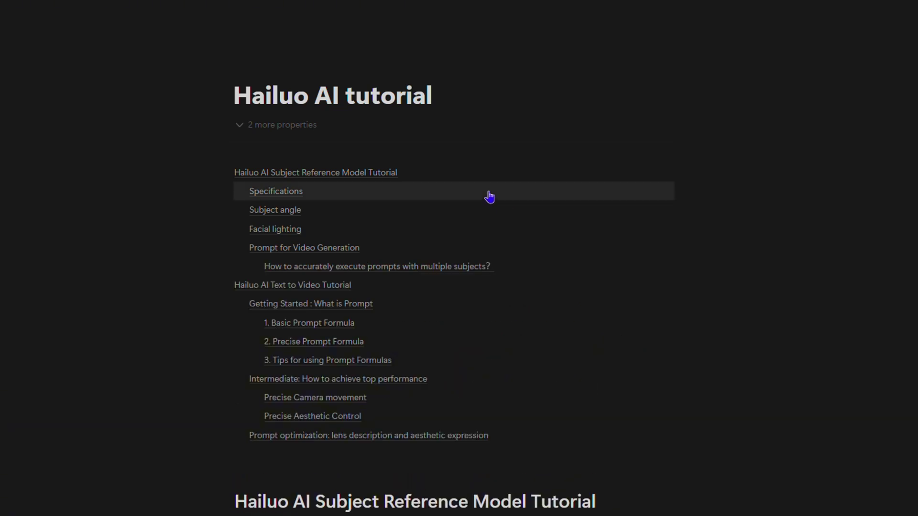
scroll(581, 271, "down", 5)
scroll(576, 260, "down", 6)
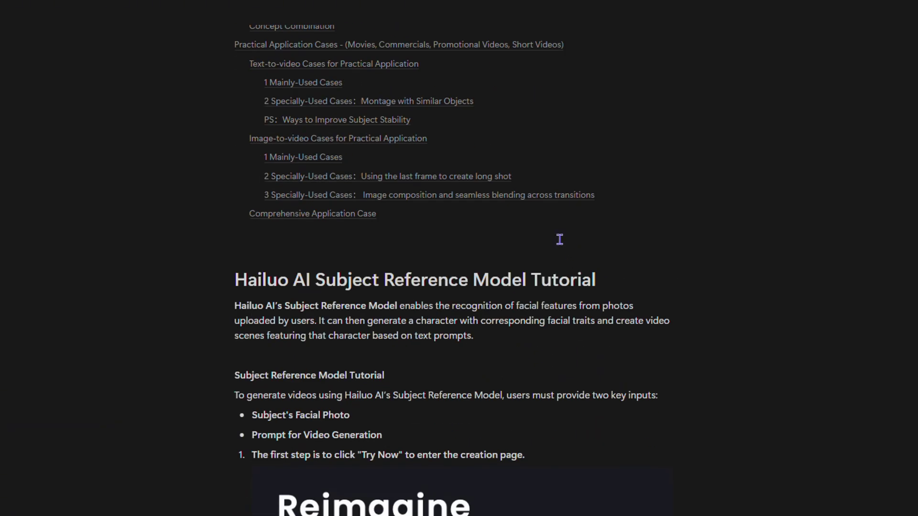
scroll(655, 222, "up", 8)
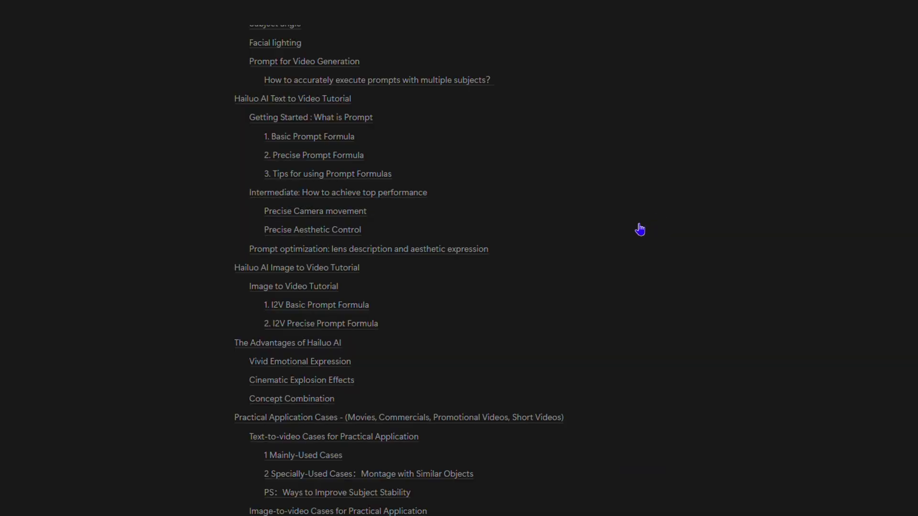
scroll(640, 229, "up", 4)
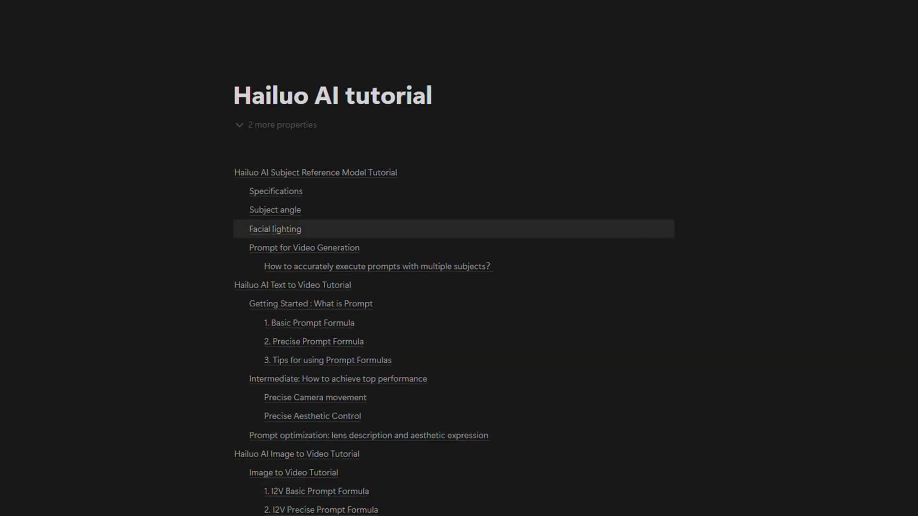